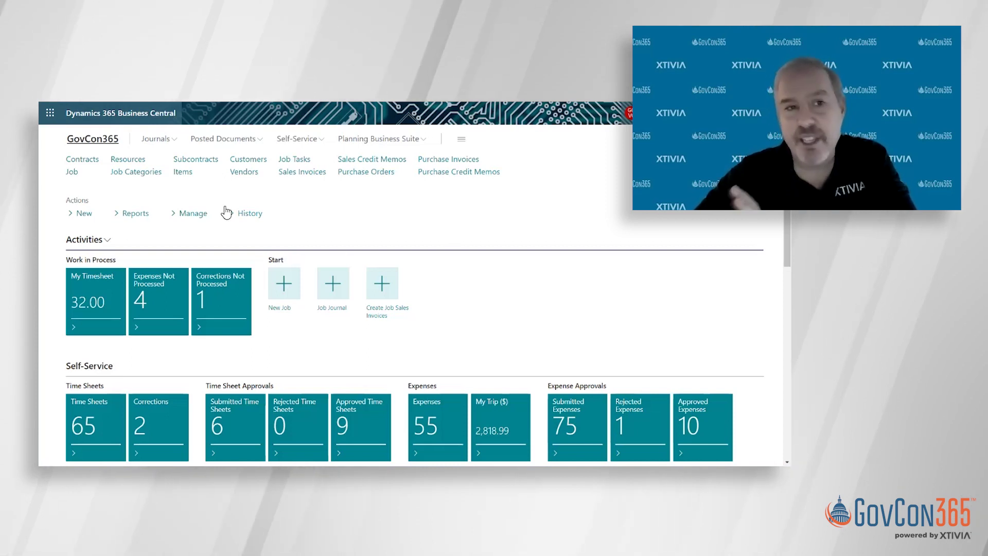
Step: Open the Items list and put the cursor in its Search box
click(183, 172)
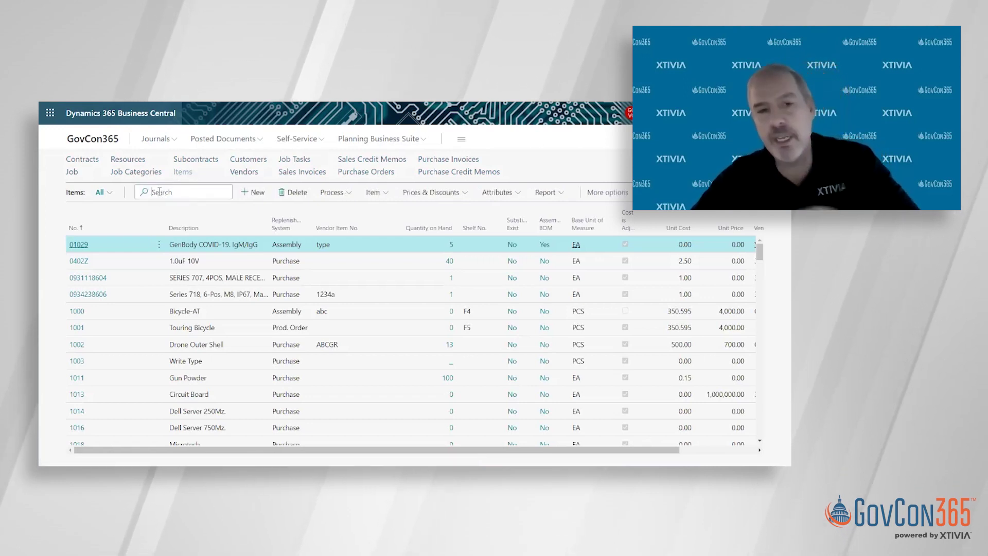
click(160, 192)
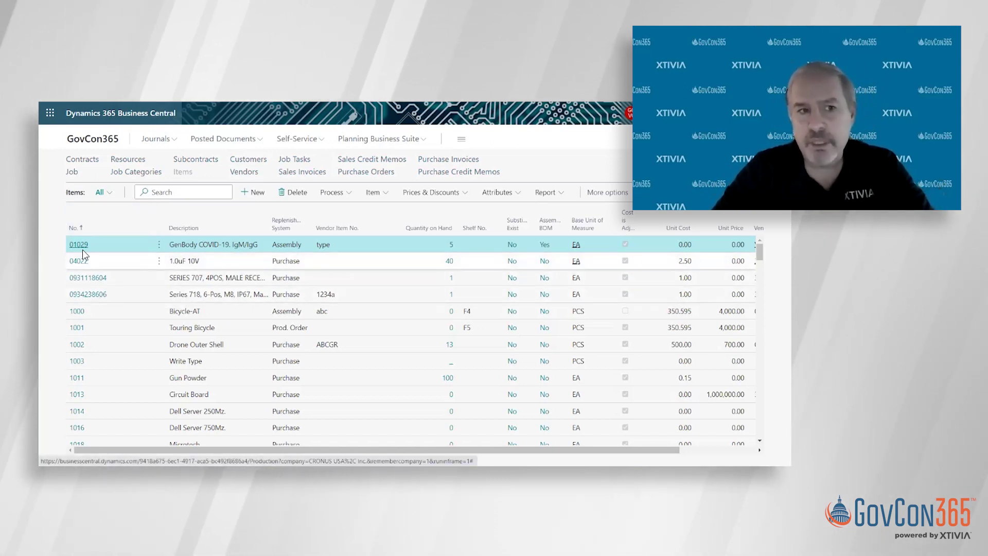
mouse_move(75, 232)
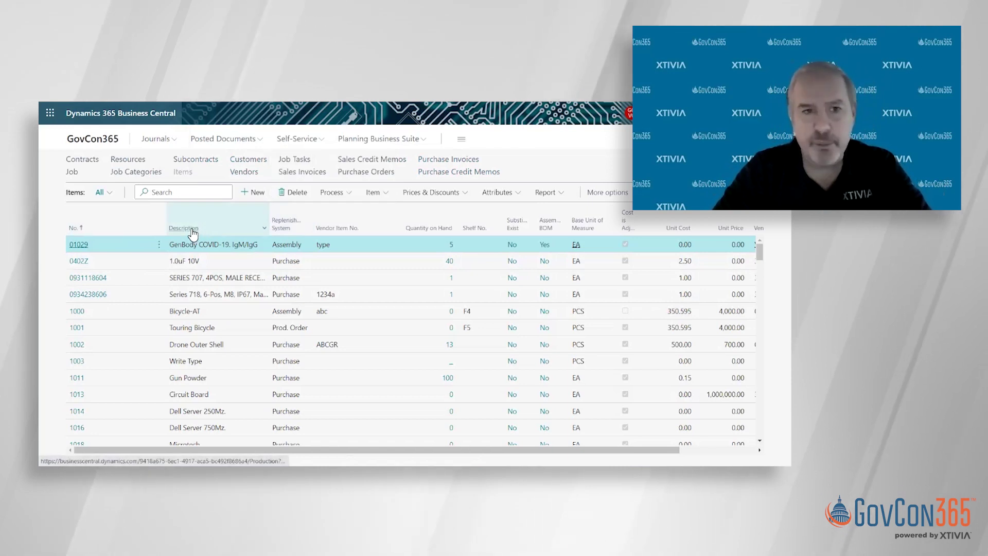
Step: Search the Items list for 'drone'
click(159, 195)
text(dr)
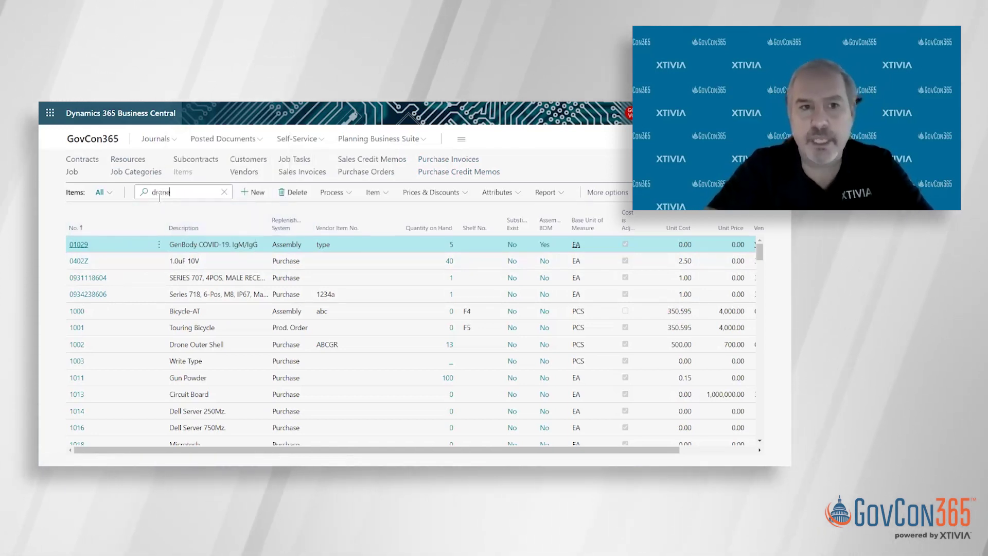
text(one)
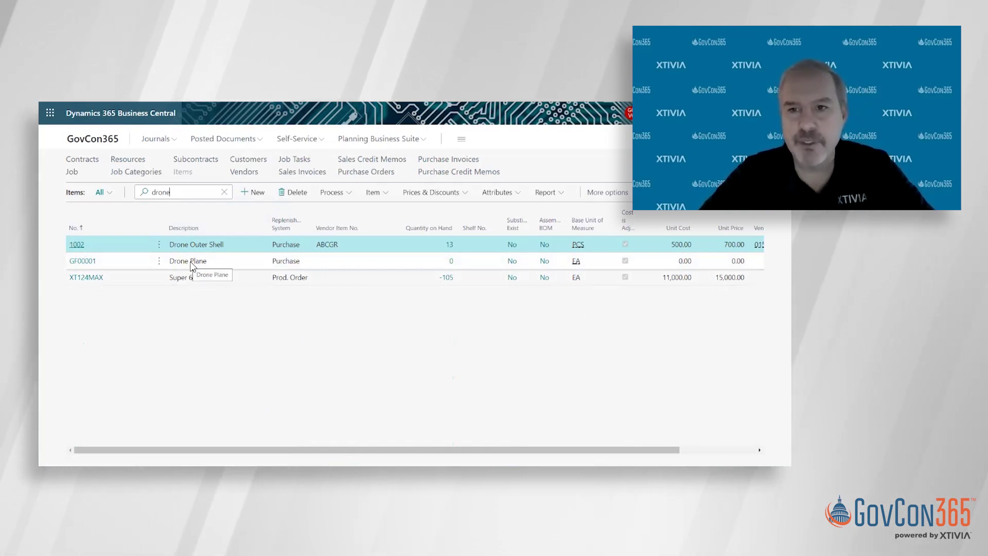
Step: Open item 1002 Drone Outer Shell and hide the FactBox pane with Alt+F2
click(80, 249)
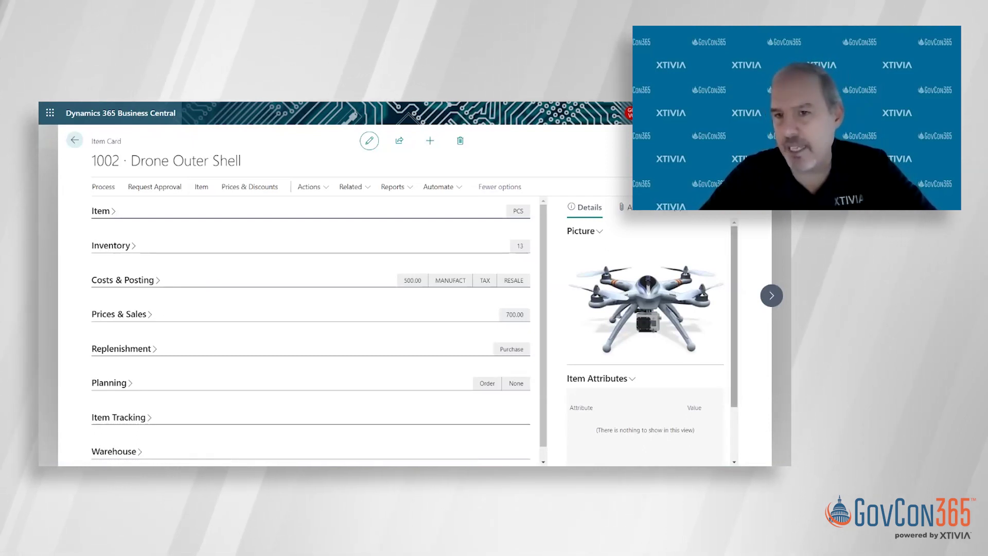
scroll(646, 335, down, 3)
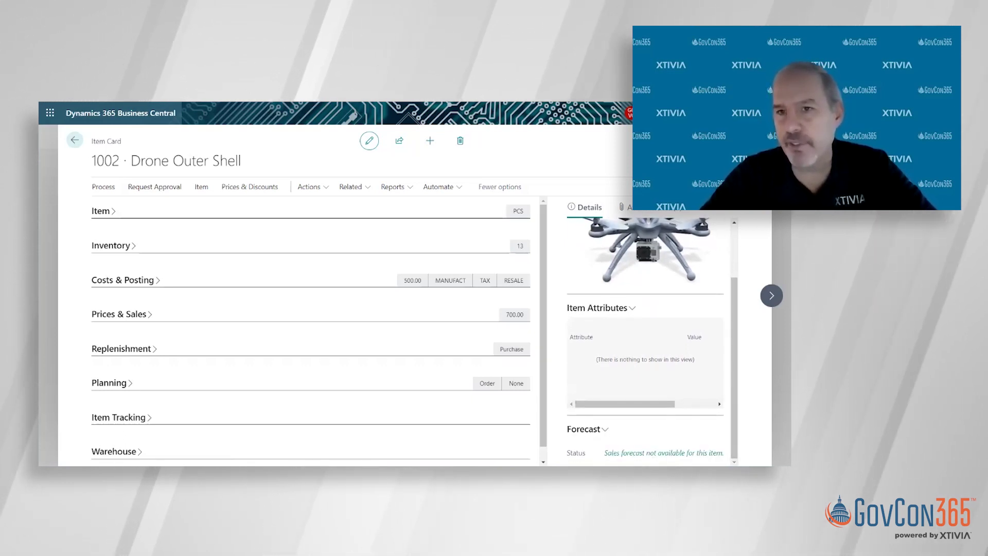
key(alt+F2)
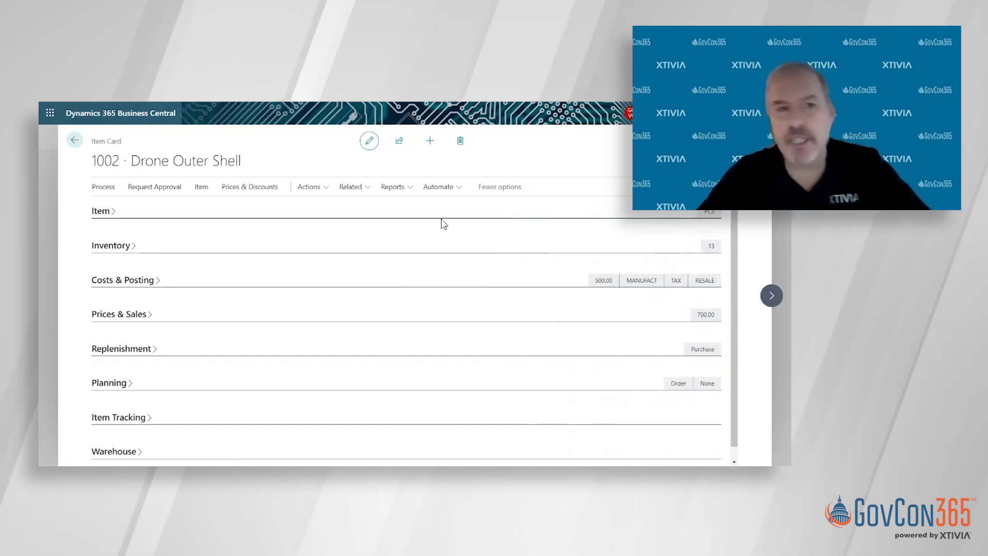
Step: Expand the Item FastTab and review the Type options, leaving Type as Inventory
click(100, 216)
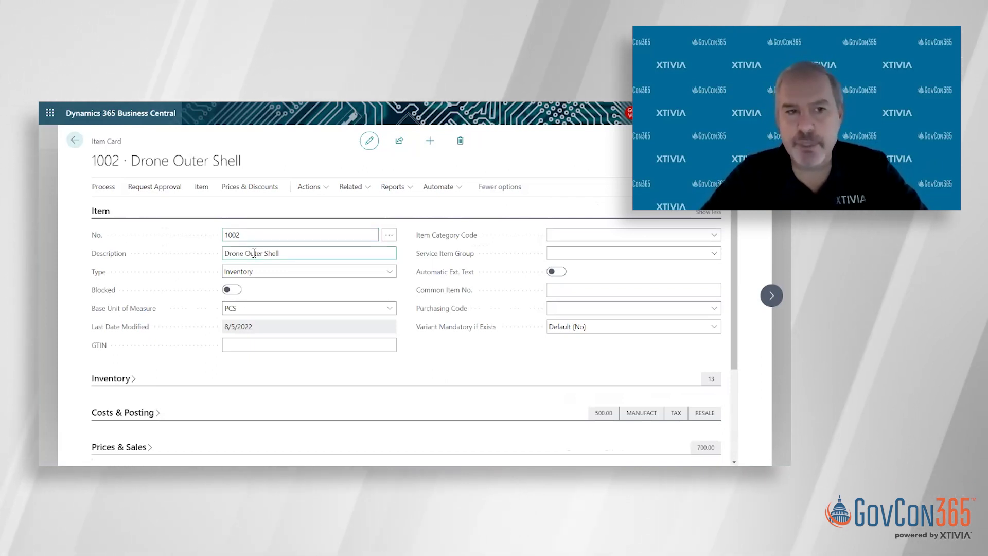
click(385, 274)
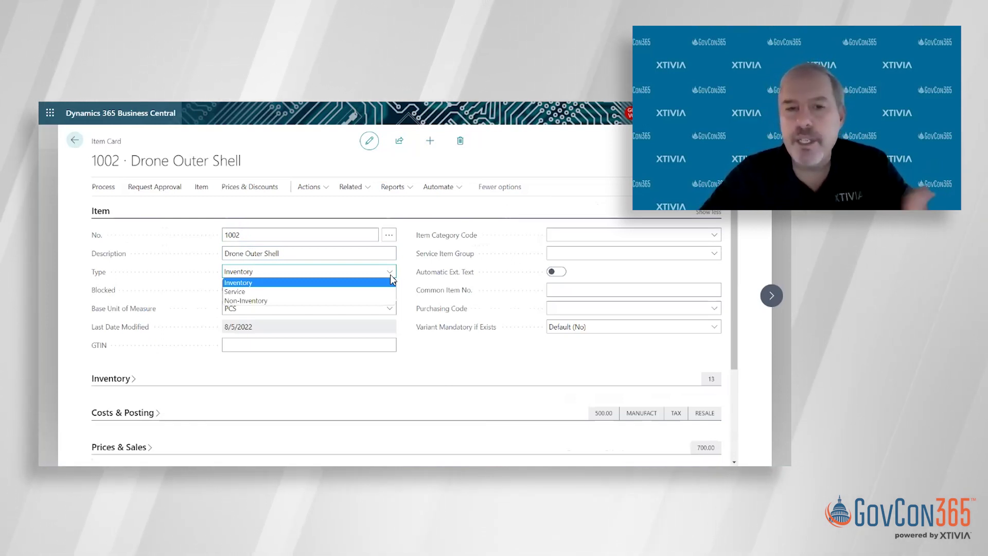
click(187, 274)
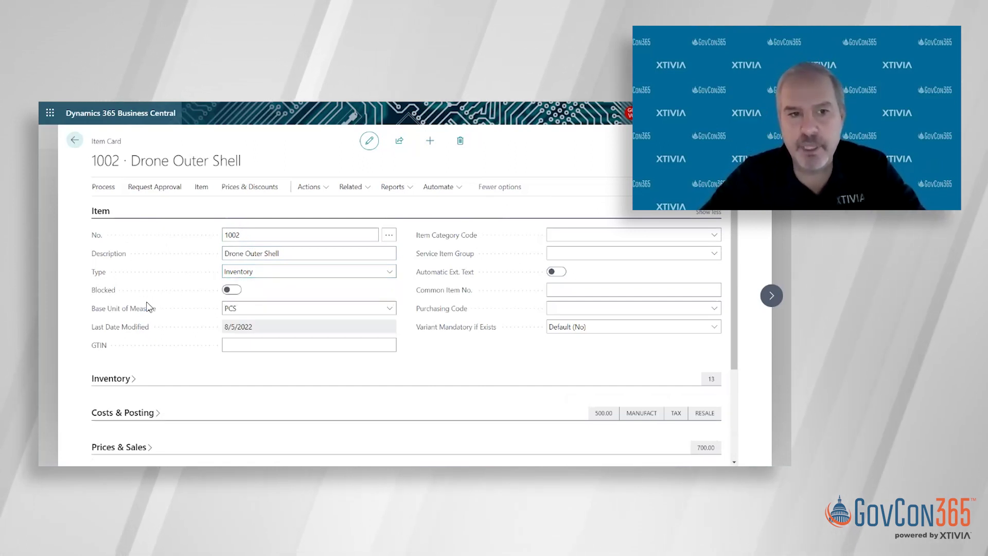
mouse_move(135, 311)
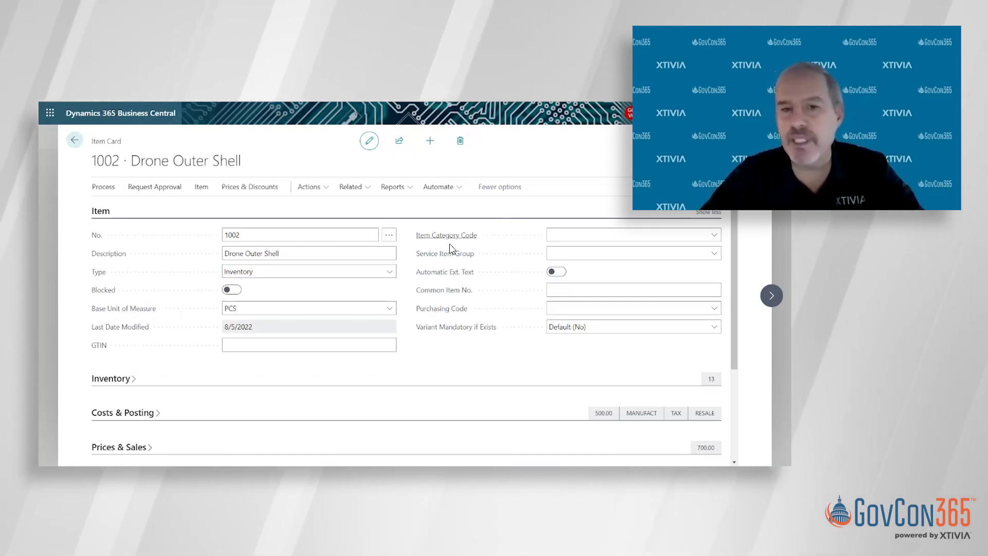
mouse_move(452, 253)
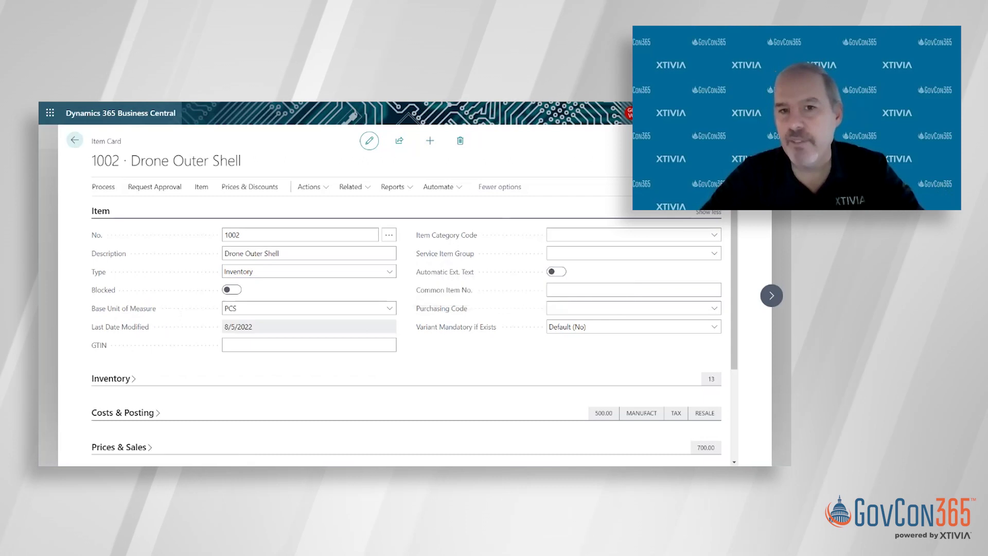
click(550, 235)
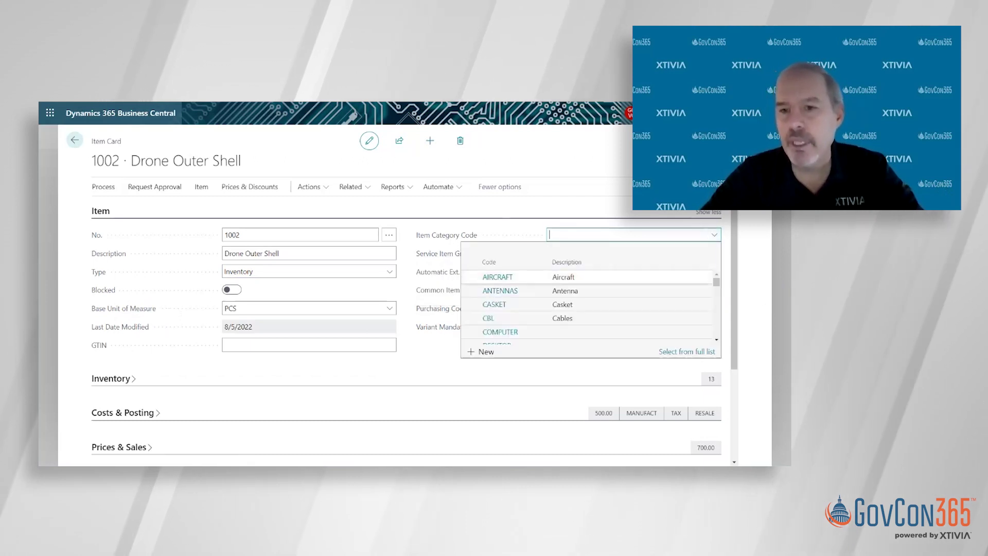
click(687, 351)
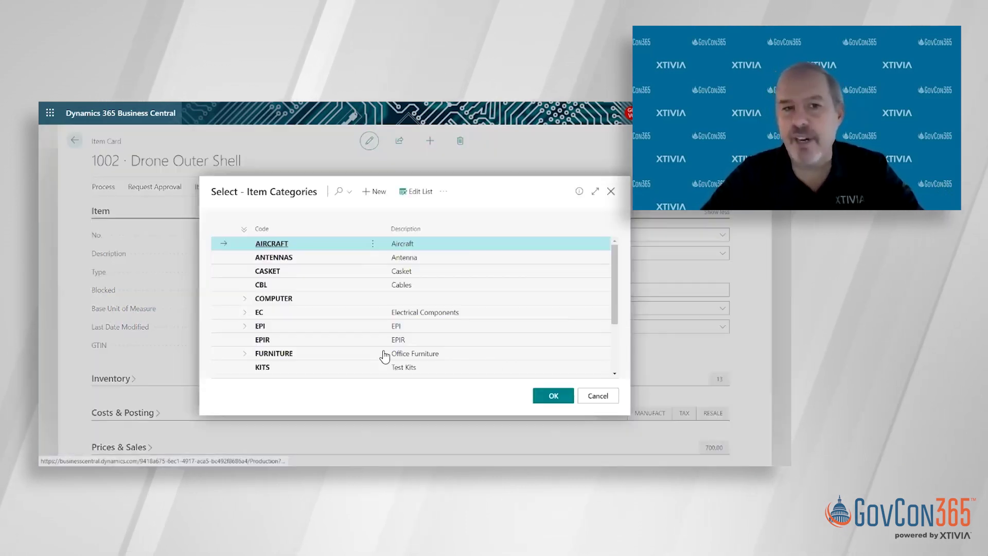
click(245, 313)
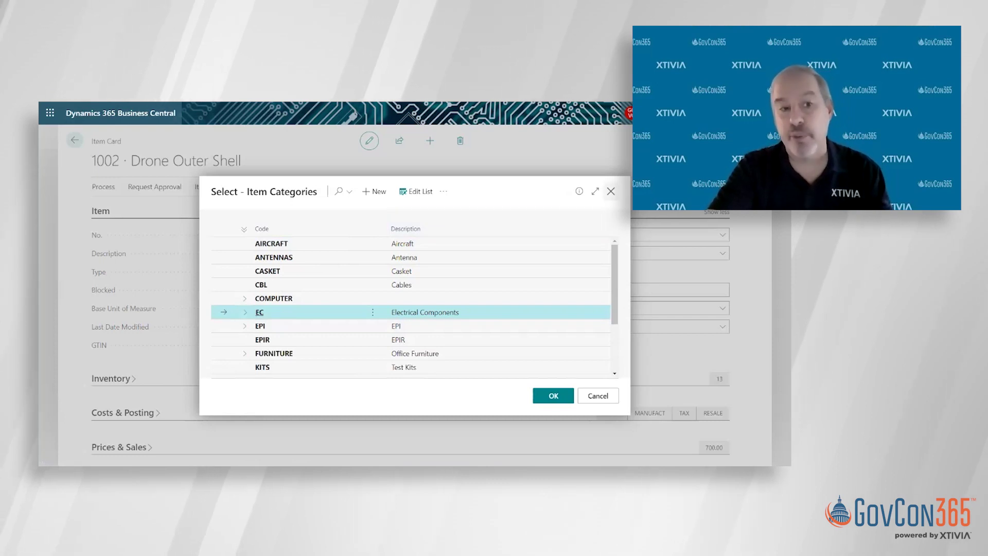
key(Escape)
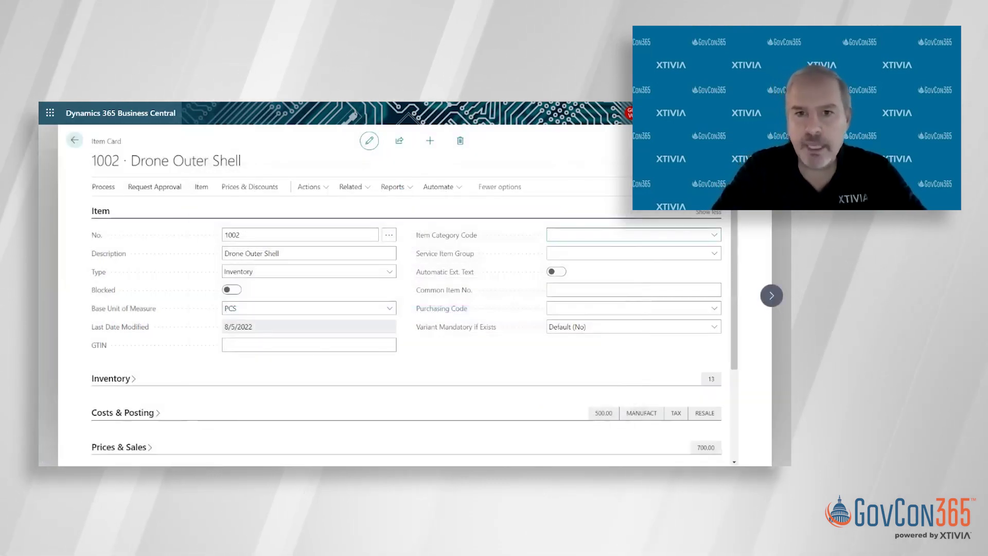
Step: Expand the Inventory FastTab: 13 on hand, 239 on purchase orders, 51 on sales orders
scroll(499, 291, down, 2)
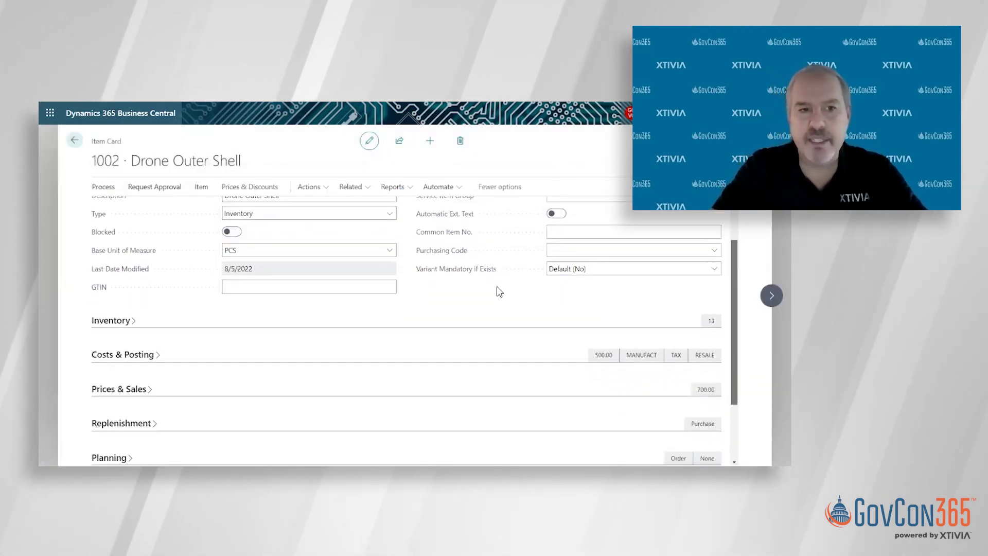
click(108, 324)
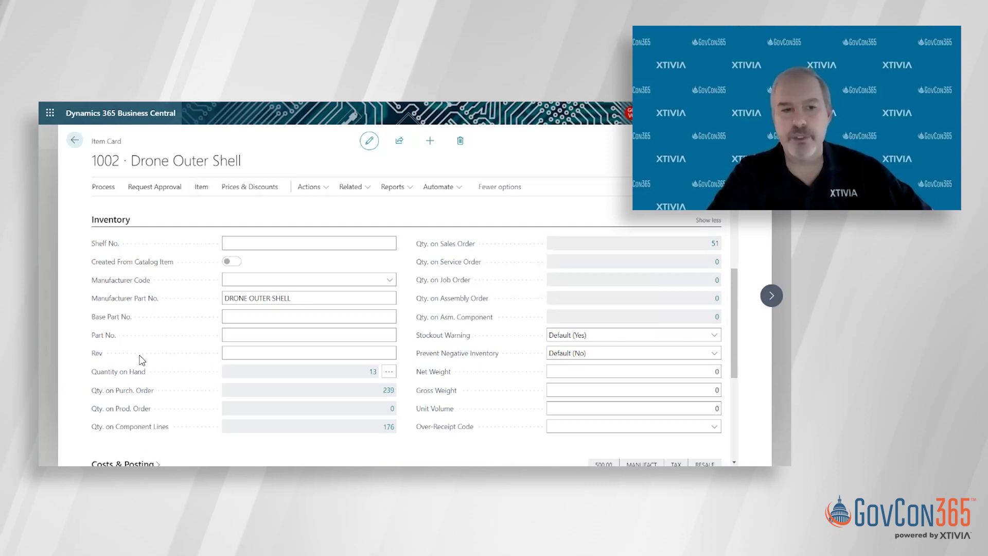
mouse_move(129, 380)
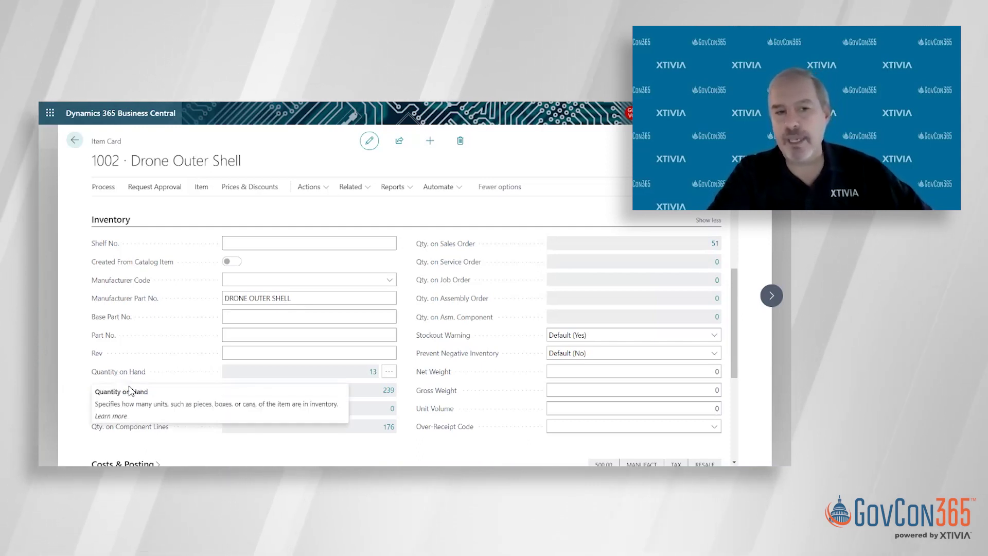
click(389, 391)
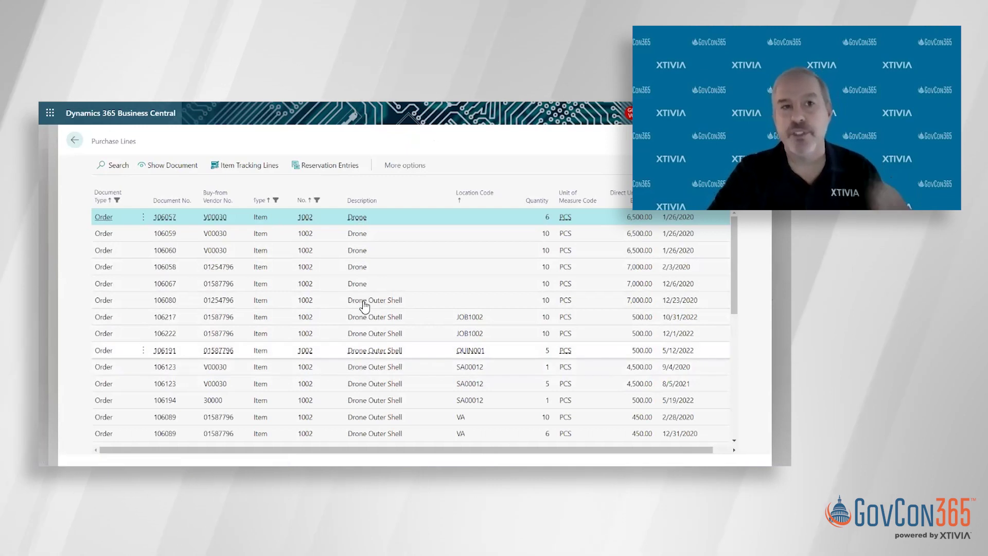
click(190, 166)
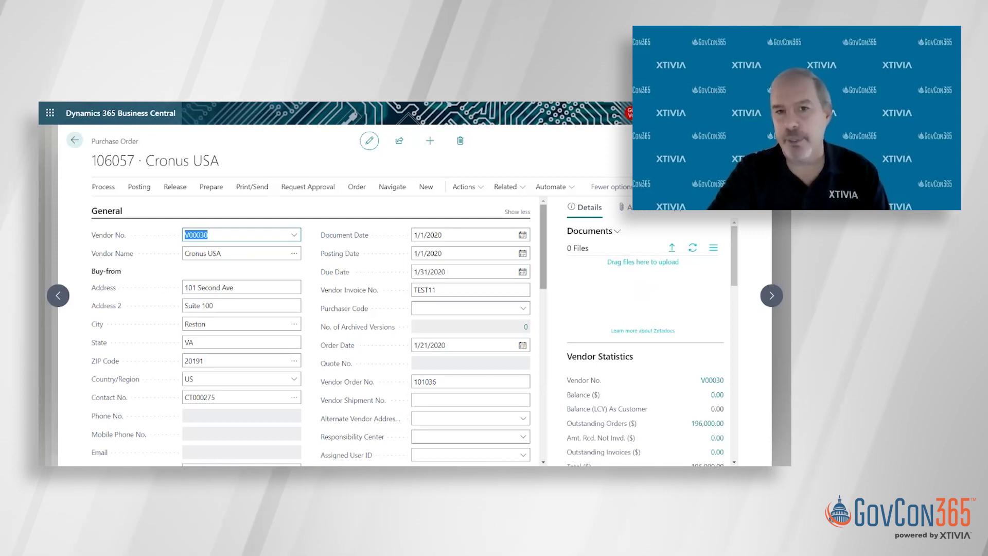
scroll(309, 329, down, 5)
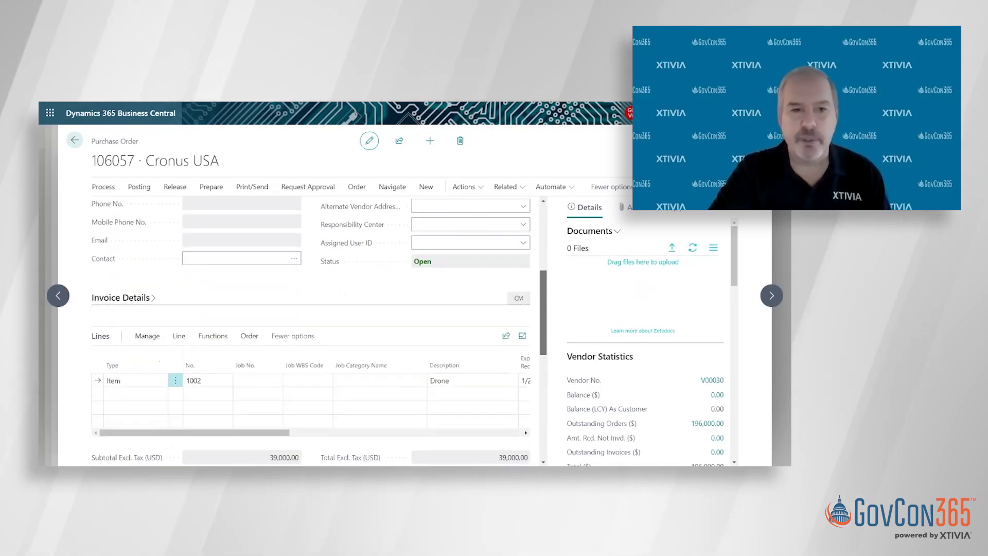
scroll(223, 410, down, 1)
drag(254, 413, 360, 419)
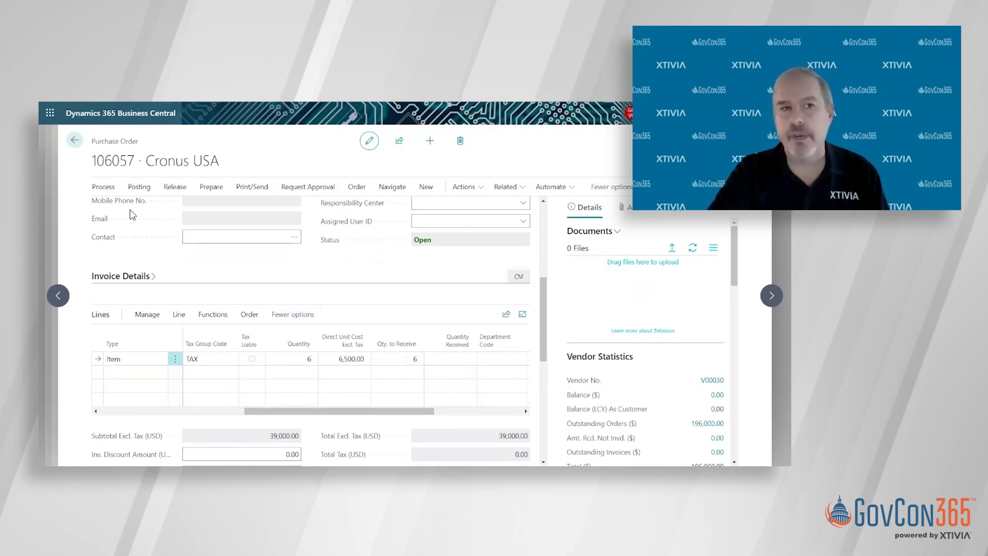
click(76, 144)
click(75, 144)
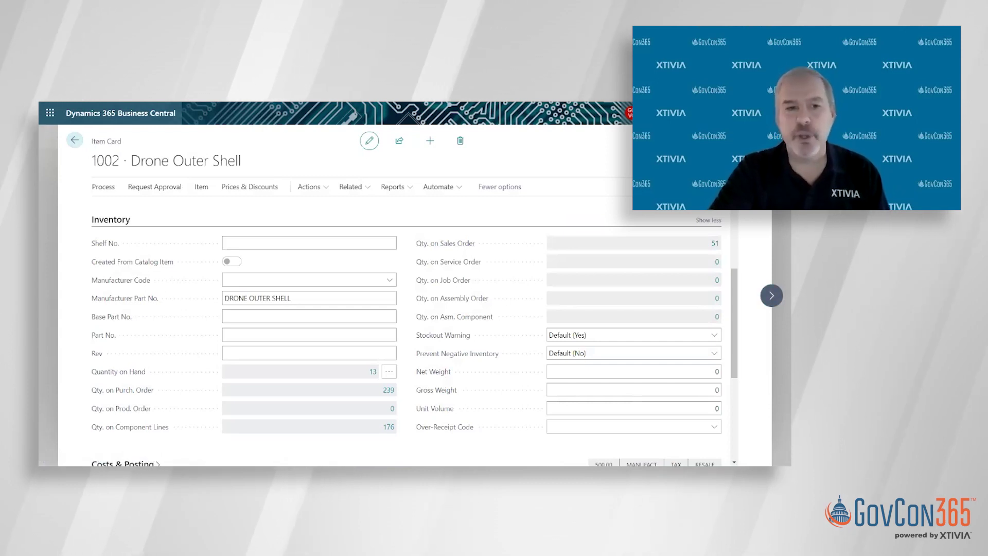
scroll(368, 309, down, 3)
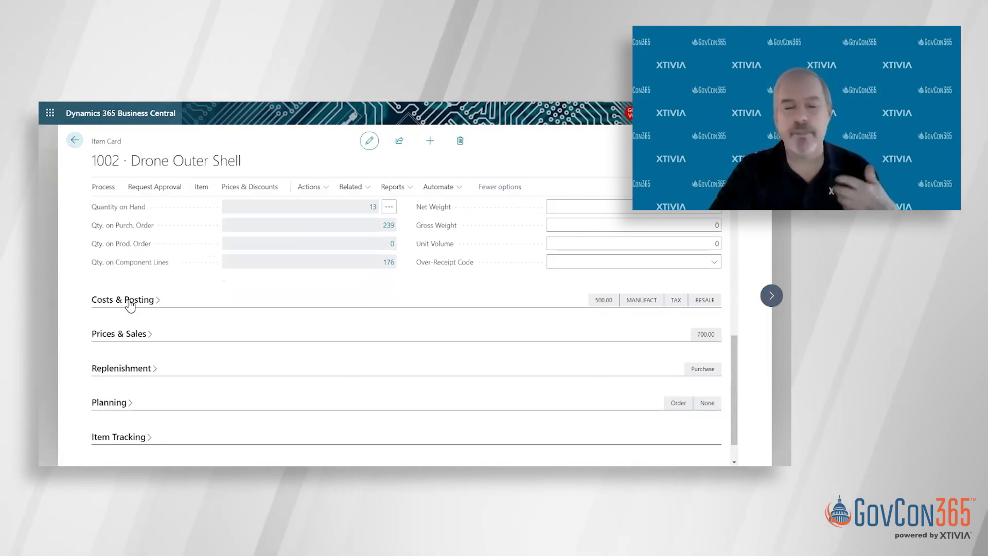
Step: Expand Costs & Posting and keep the costing method set to Standard
click(130, 302)
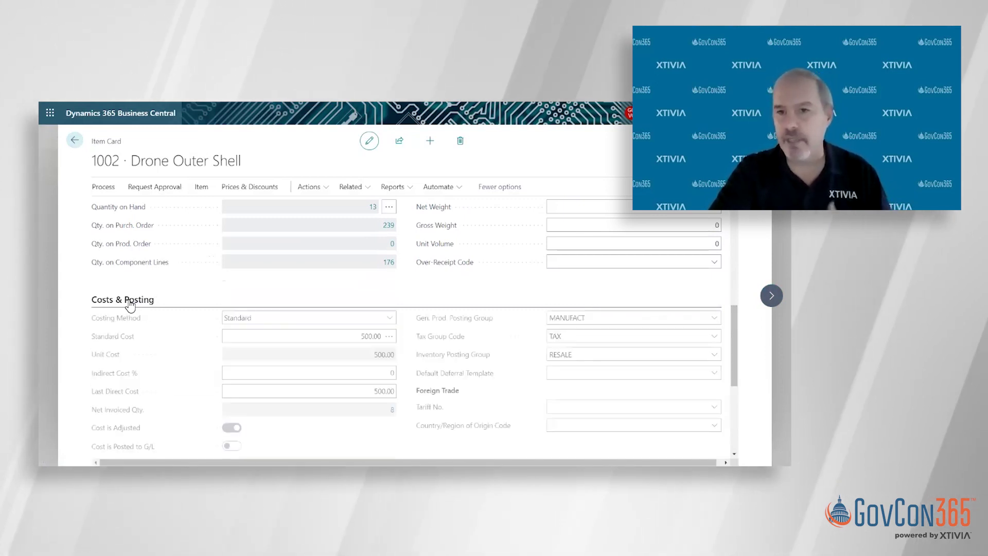
mouse_move(129, 304)
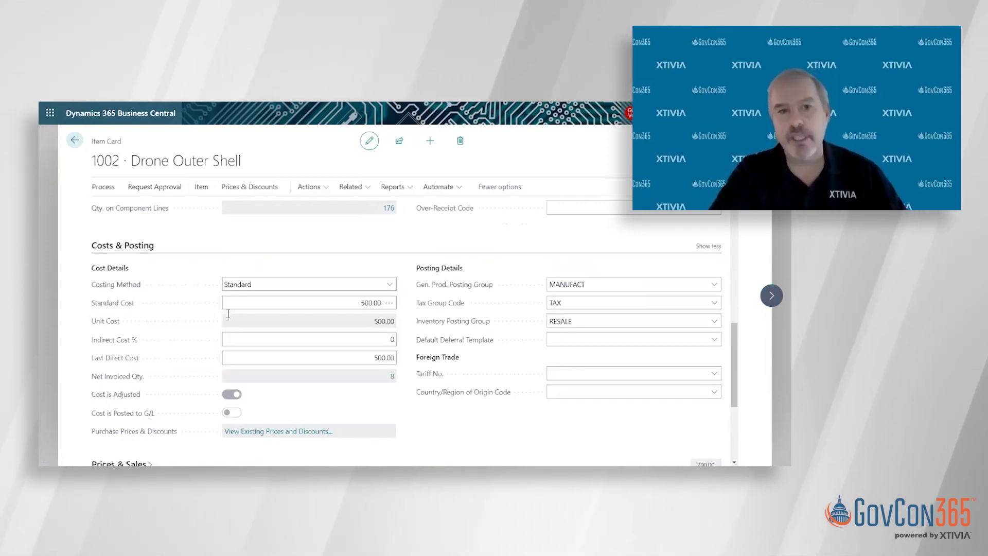
click(391, 285)
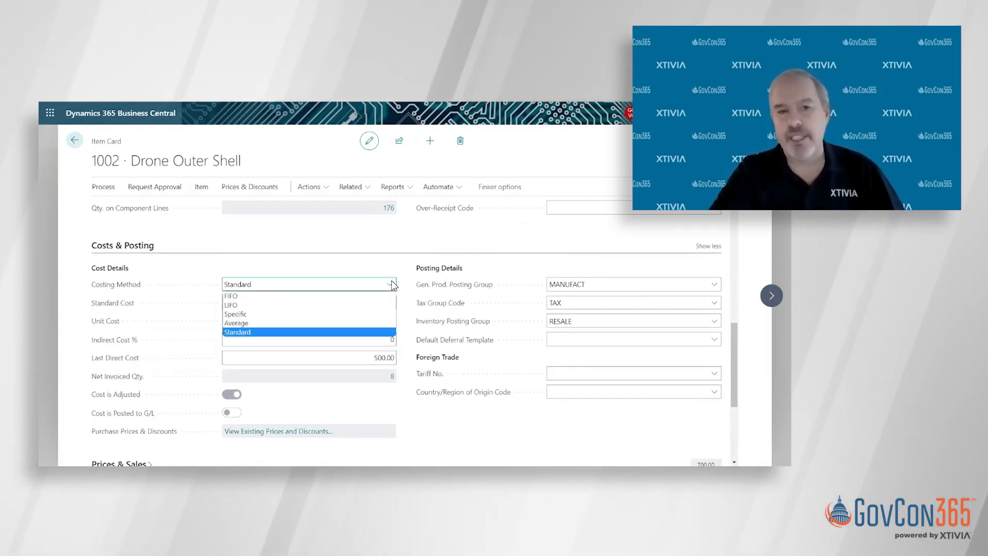
click(367, 262)
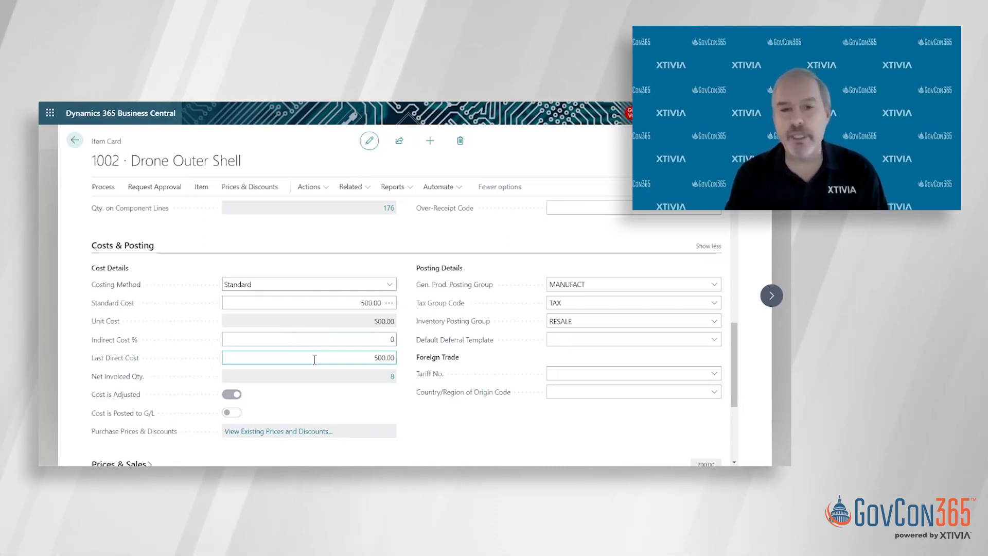
click(345, 199)
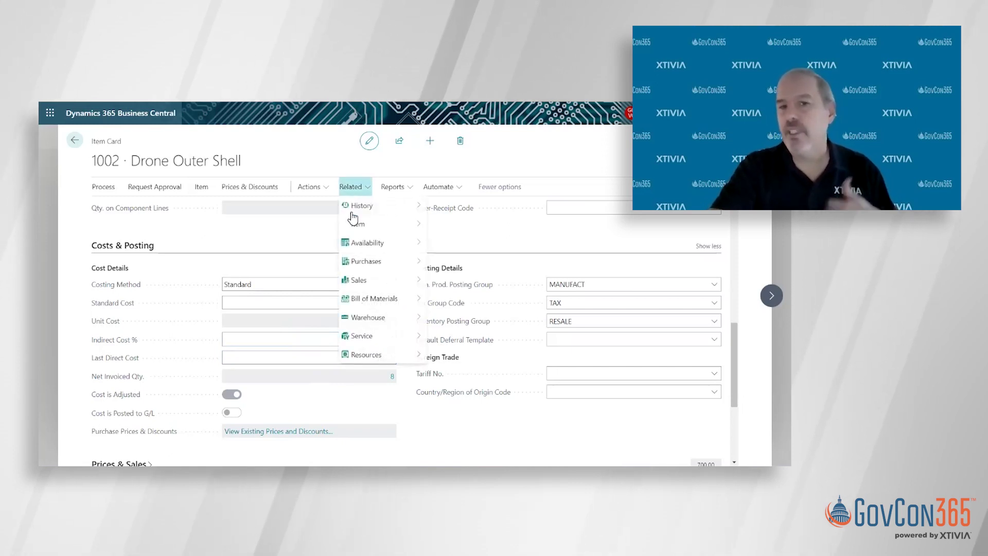
mouse_move(359, 265)
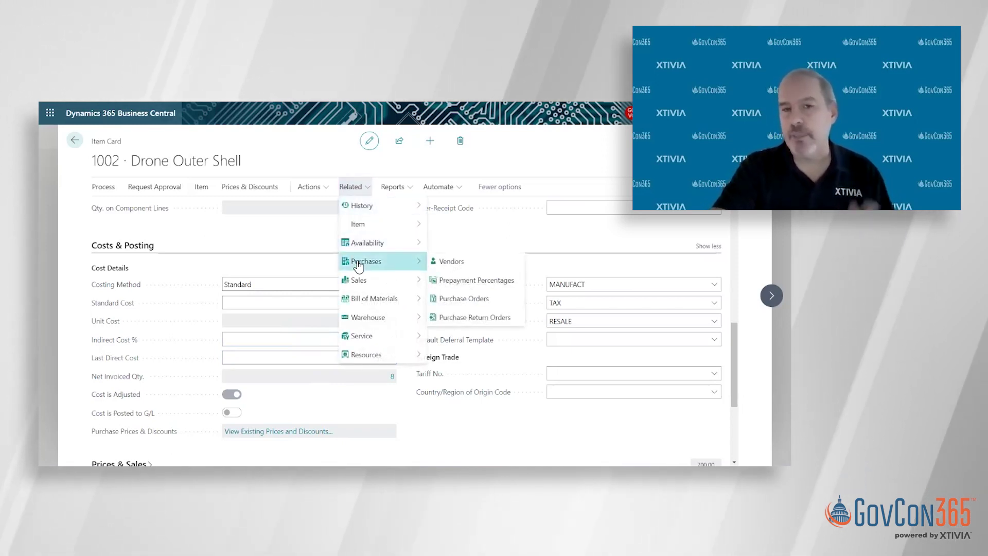
click(449, 262)
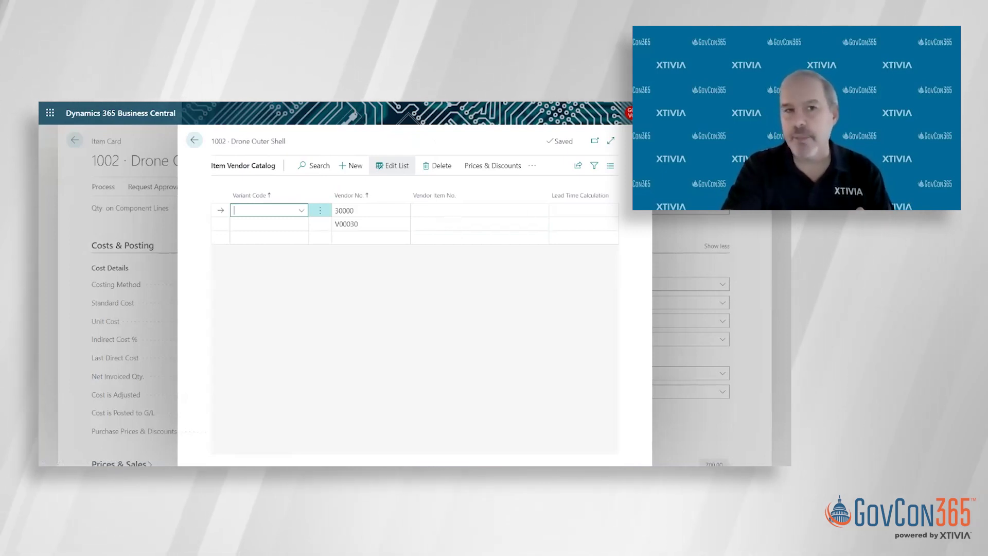
click(195, 146)
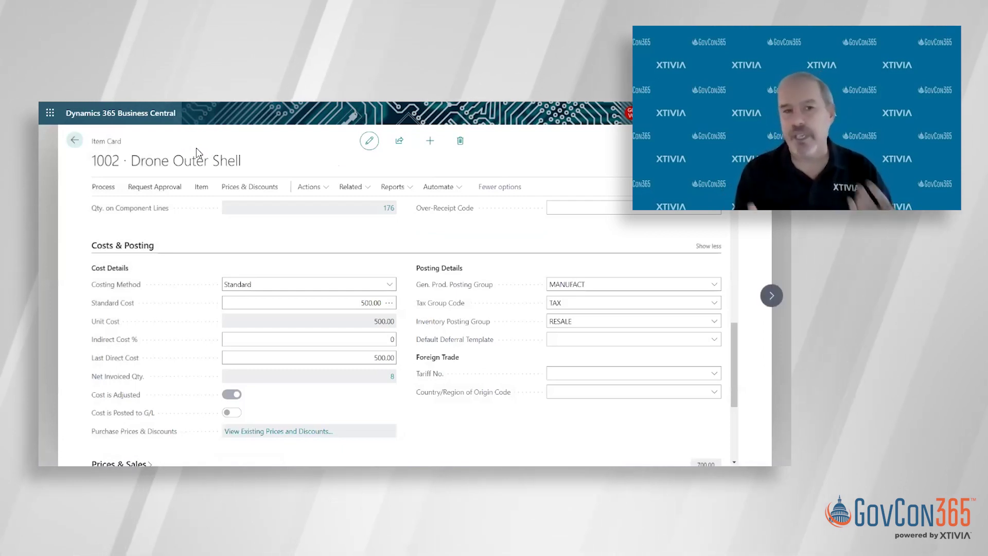
Step: Collapse Costs & Posting, then expand Prices & Sales showing unit price 700.00 and collapse it
click(126, 249)
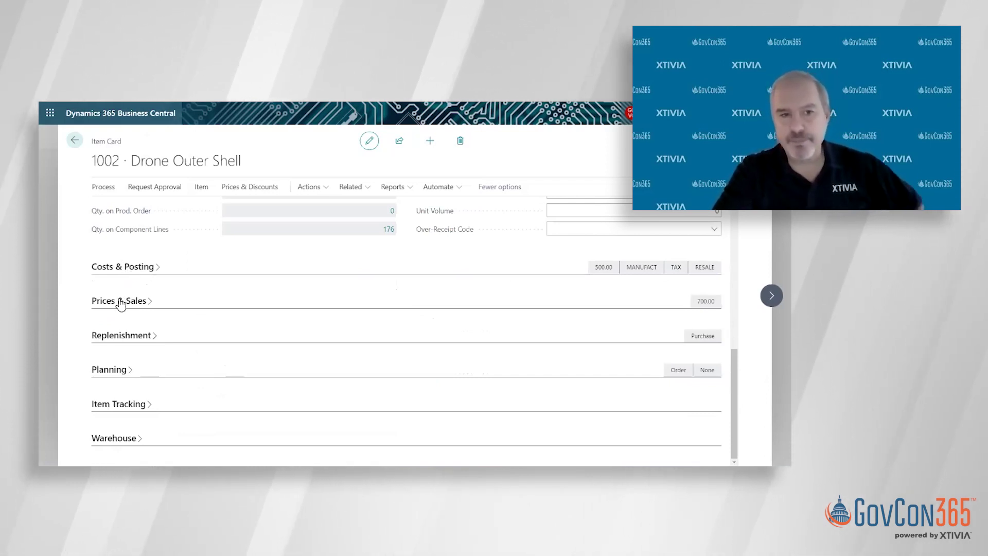
click(121, 303)
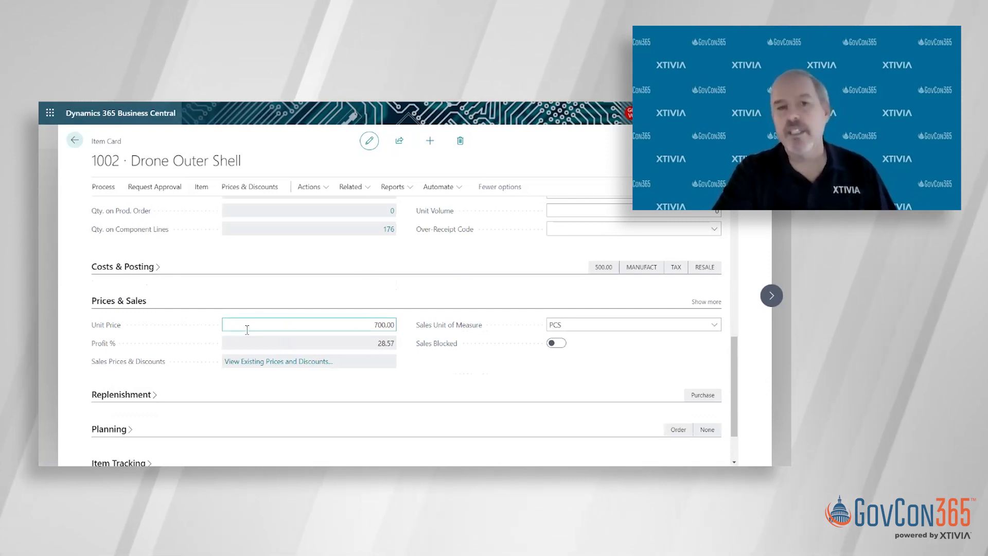
click(137, 308)
Step: Expand Replenishment, keeping system Purchase and manufacturing policy Make-to-Order unchanged
click(131, 340)
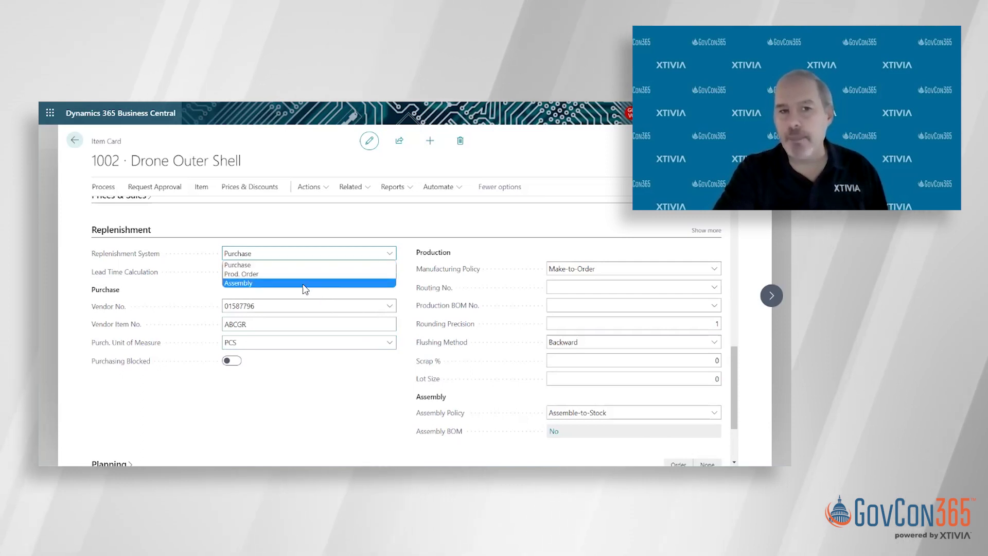
click(183, 273)
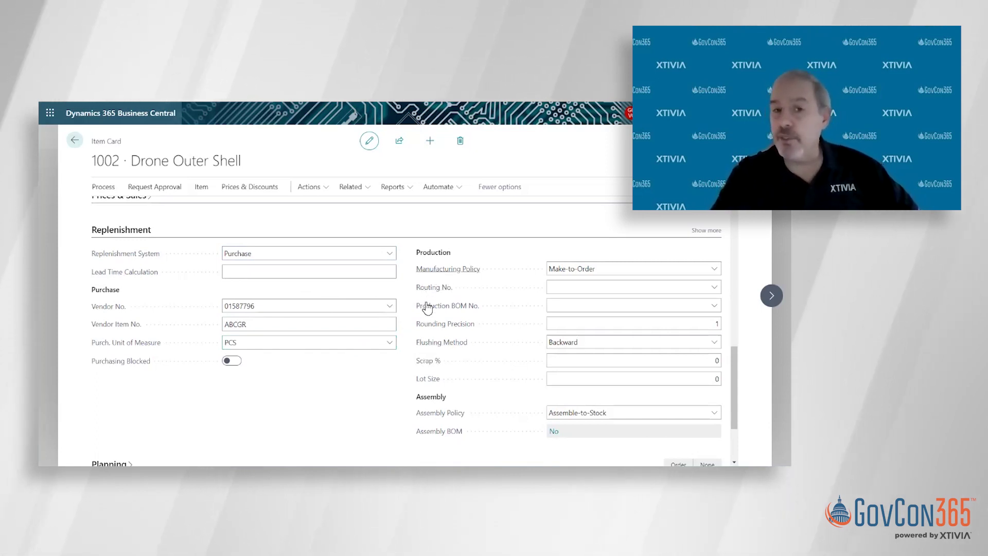
mouse_move(431, 311)
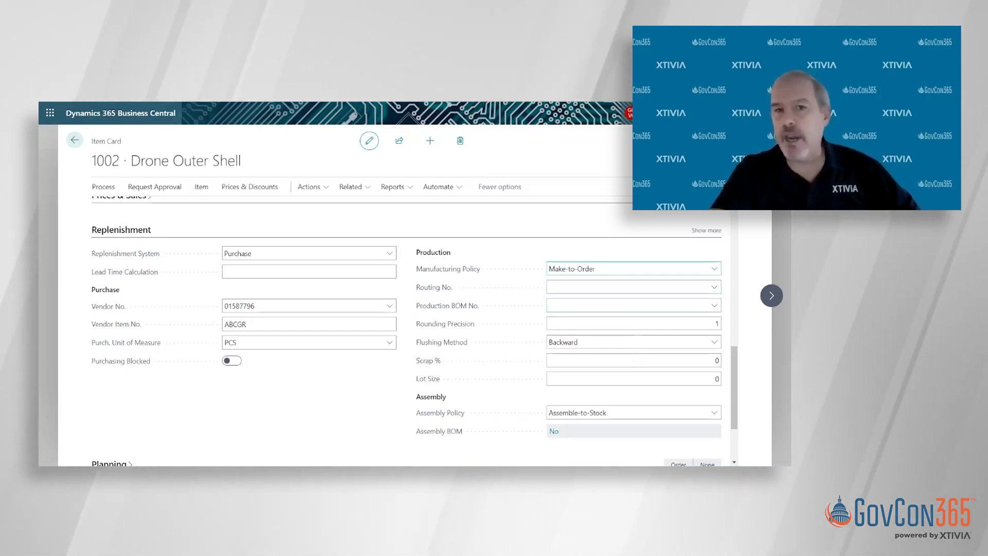
click(633, 268)
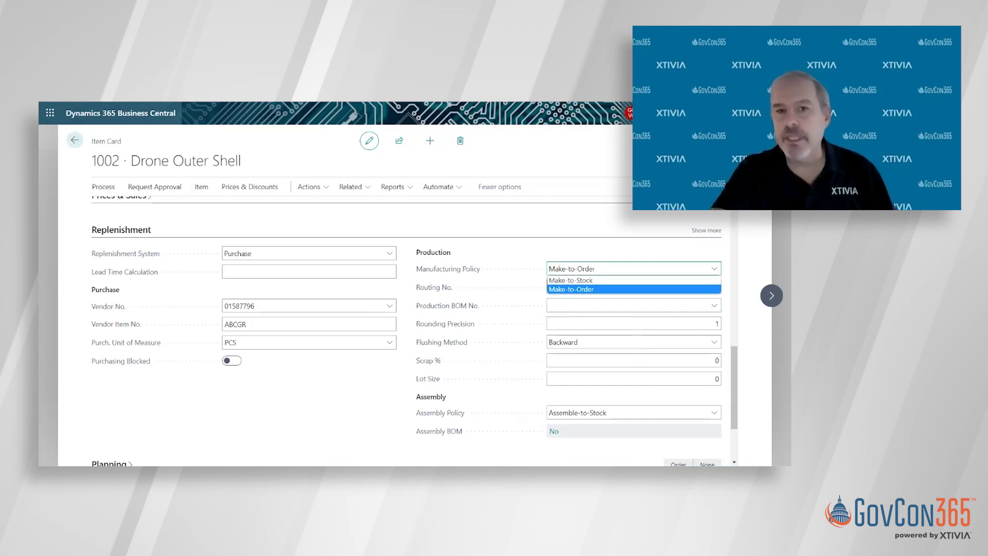
key(Return)
mouse_move(475, 312)
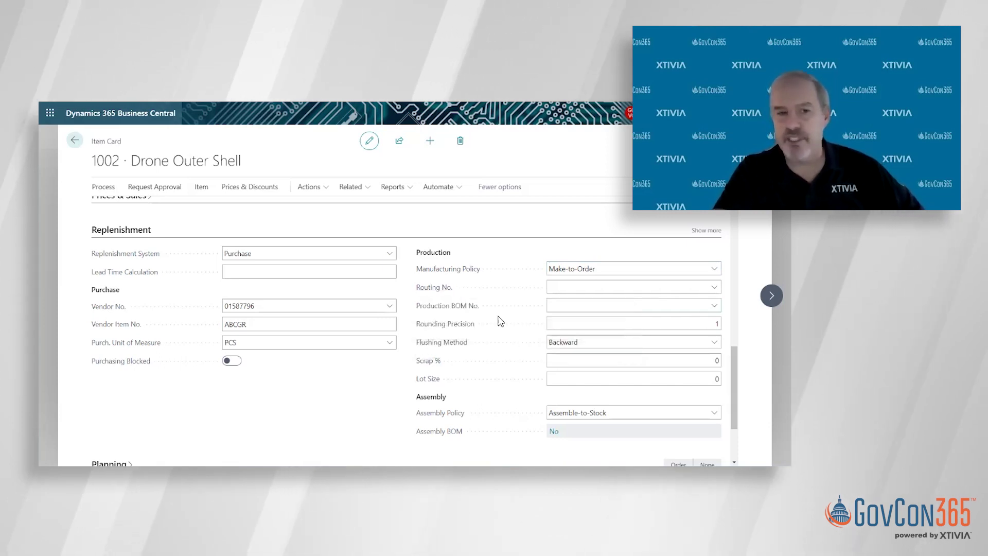
Step: Expand the Planning FastTab and set the reordering policy to Maximum Qty
scroll(129, 362, down, 2)
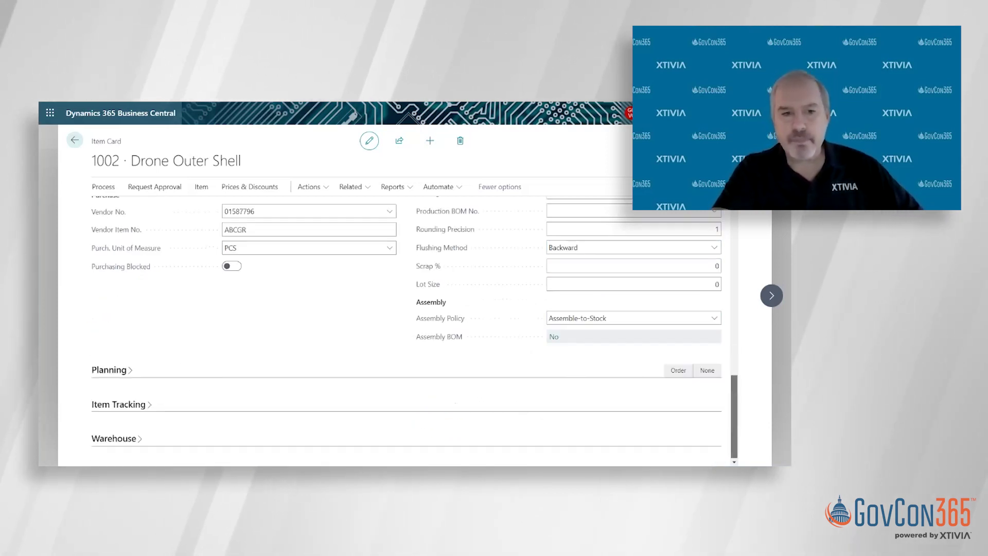
click(108, 376)
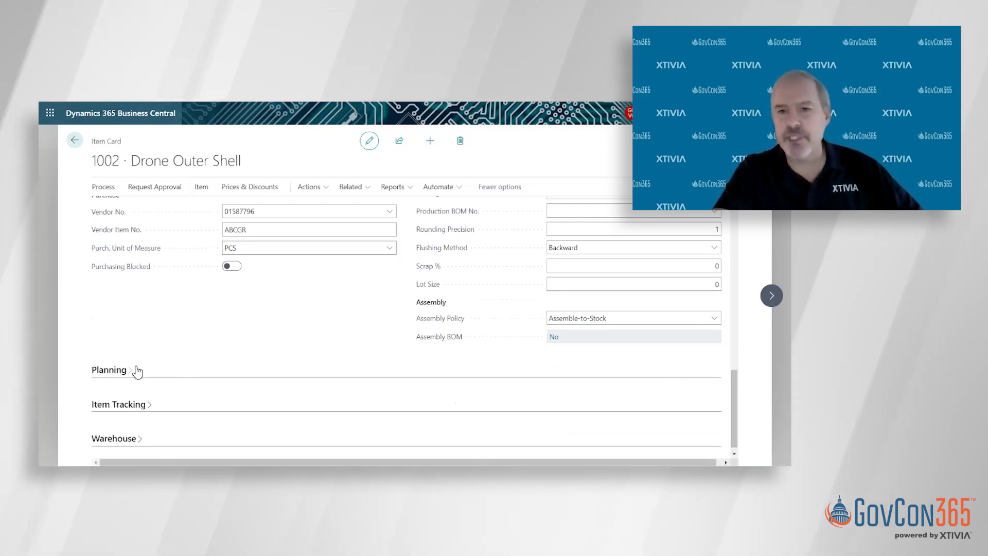
scroll(128, 335, down, 2)
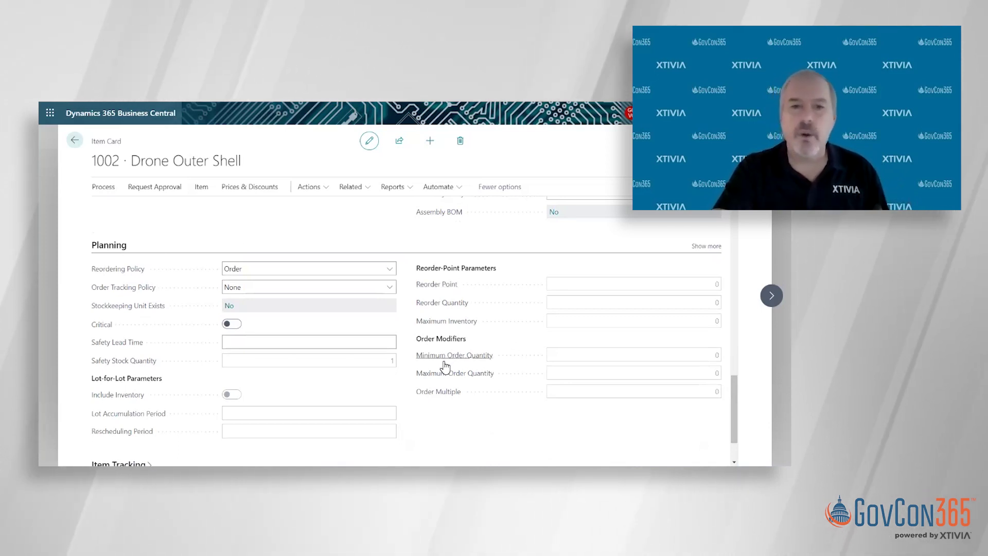
mouse_move(433, 360)
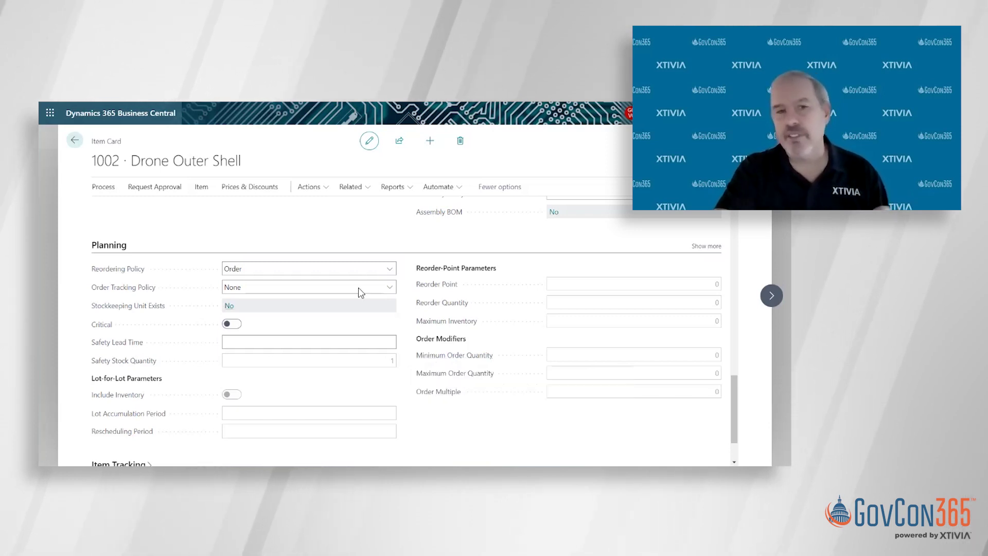
click(390, 270)
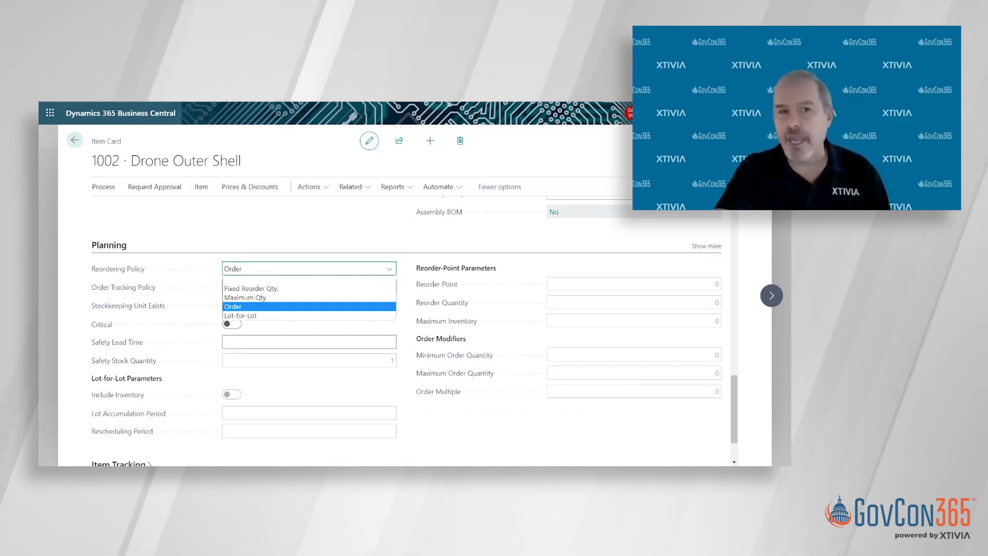
click(314, 305)
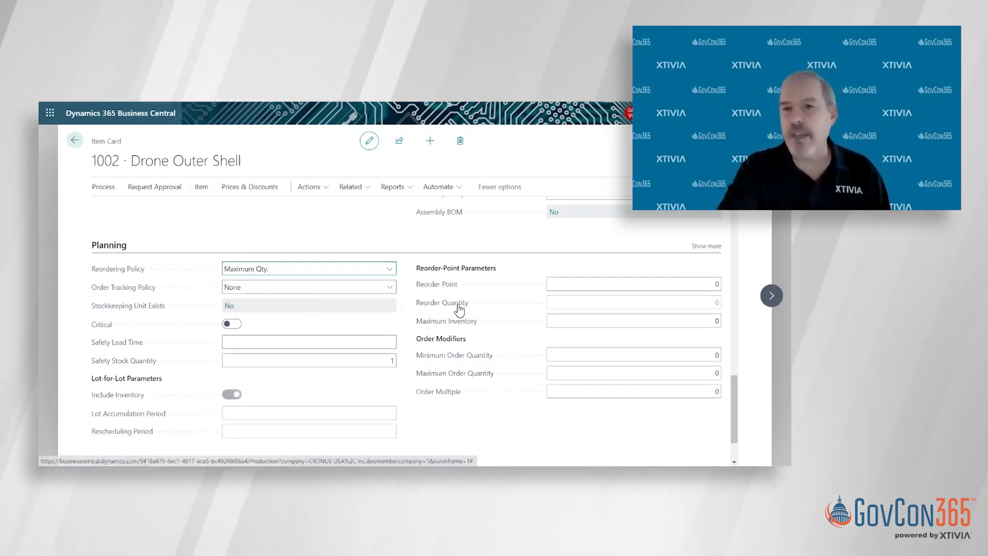
mouse_move(456, 286)
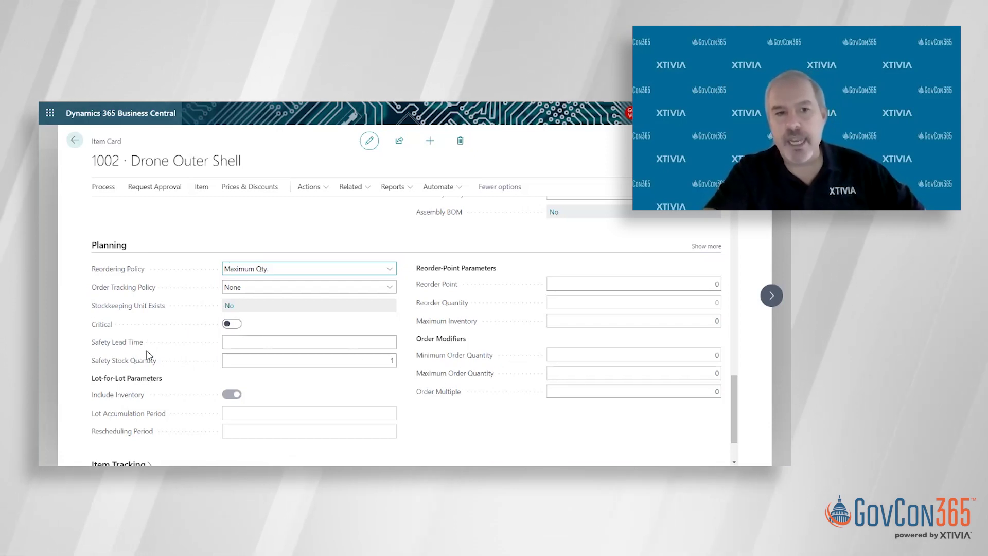
Step: Collapse Planning, expand Item Tracking and list the item tracking codes
click(110, 246)
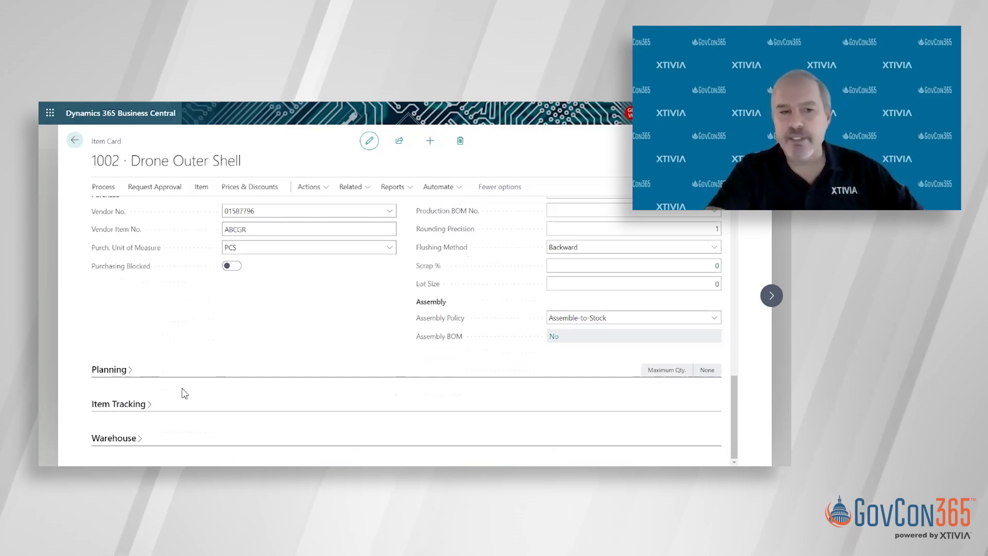
click(118, 404)
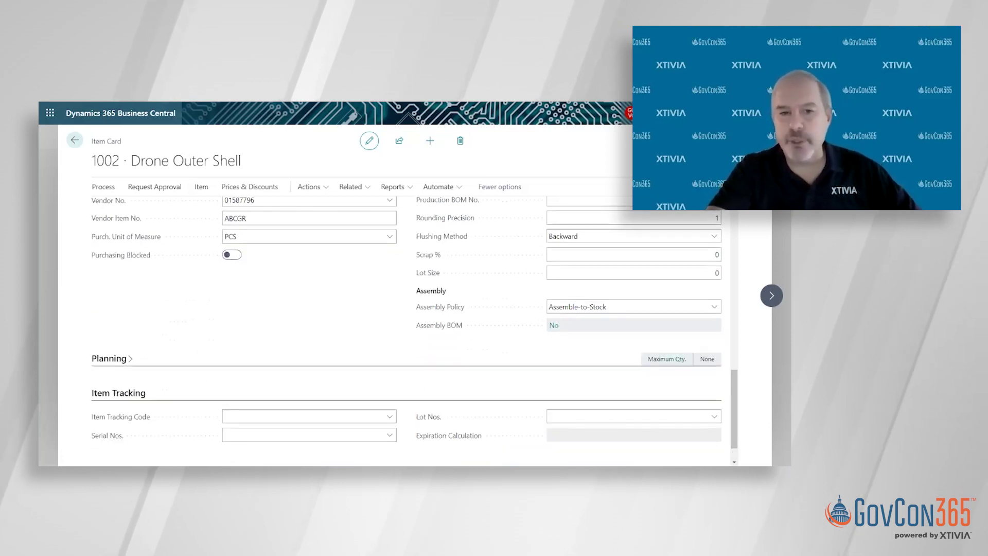
scroll(392, 329, down, 1)
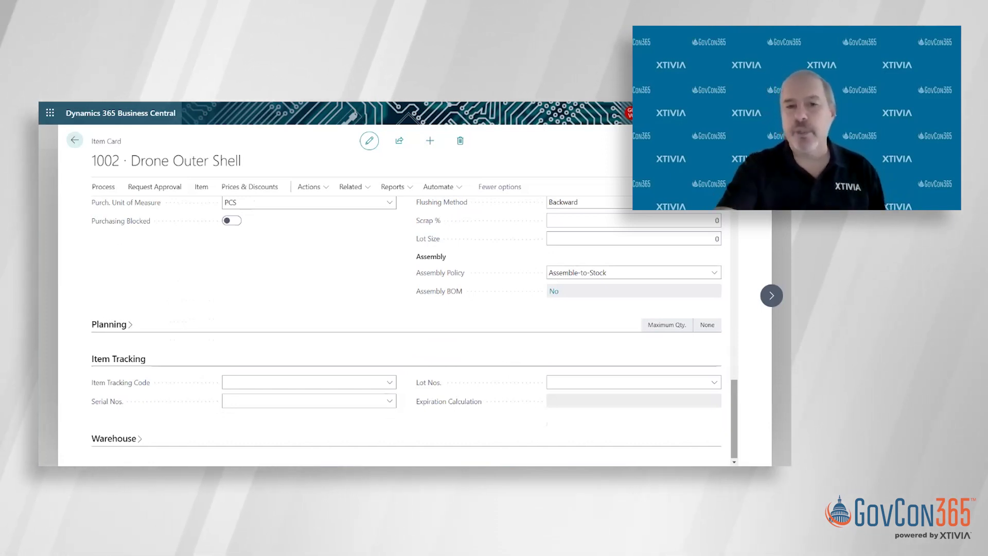
click(391, 383)
Step: Edit the FREEENTRY tracking code and switch off SN Purchase Tracking and Outbound SN Sales Tracking
click(439, 369)
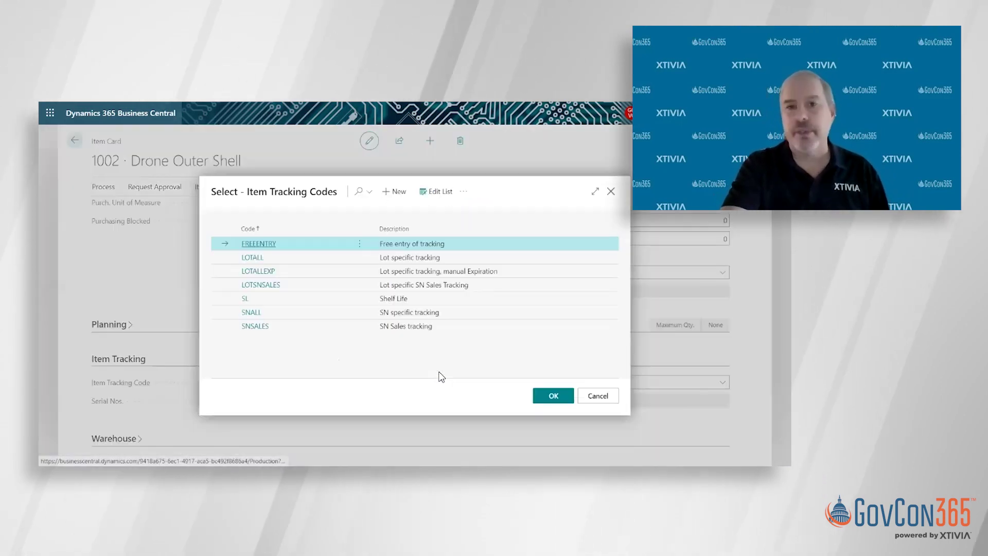
click(463, 196)
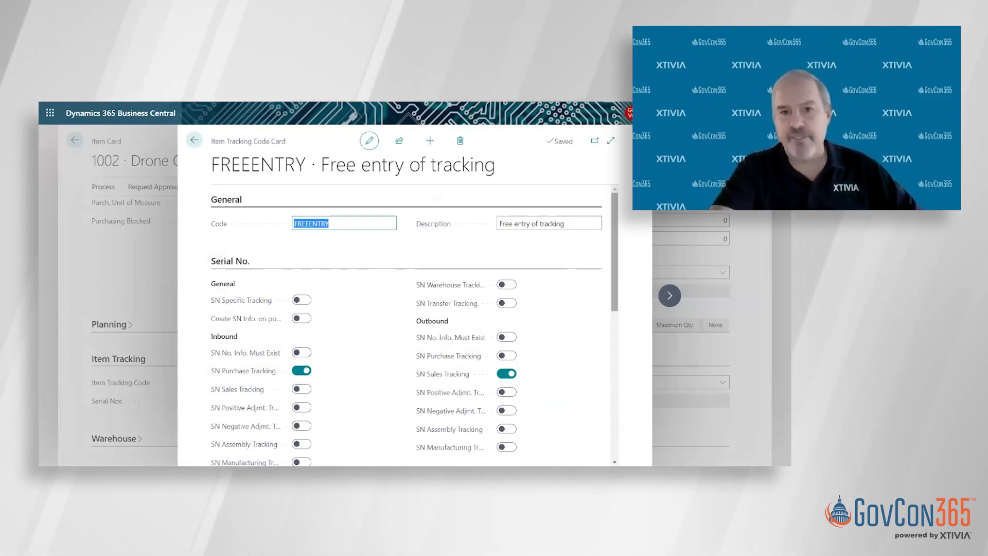
scroll(346, 335, down, 2)
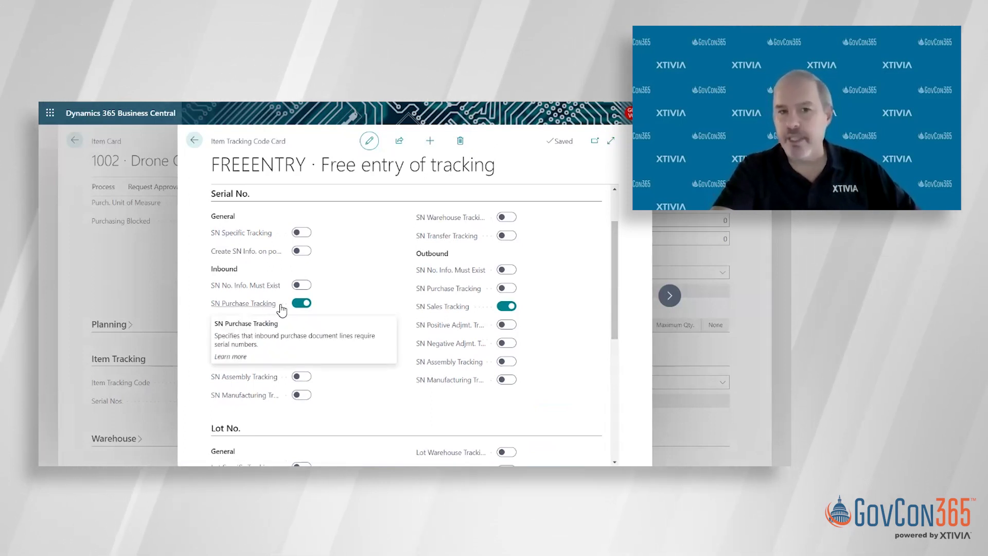
click(302, 304)
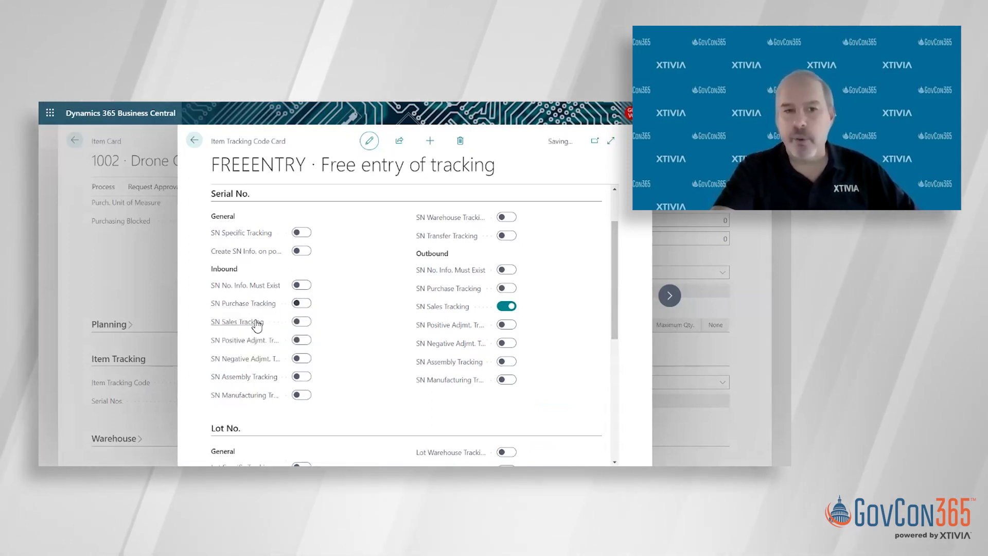
mouse_move(257, 325)
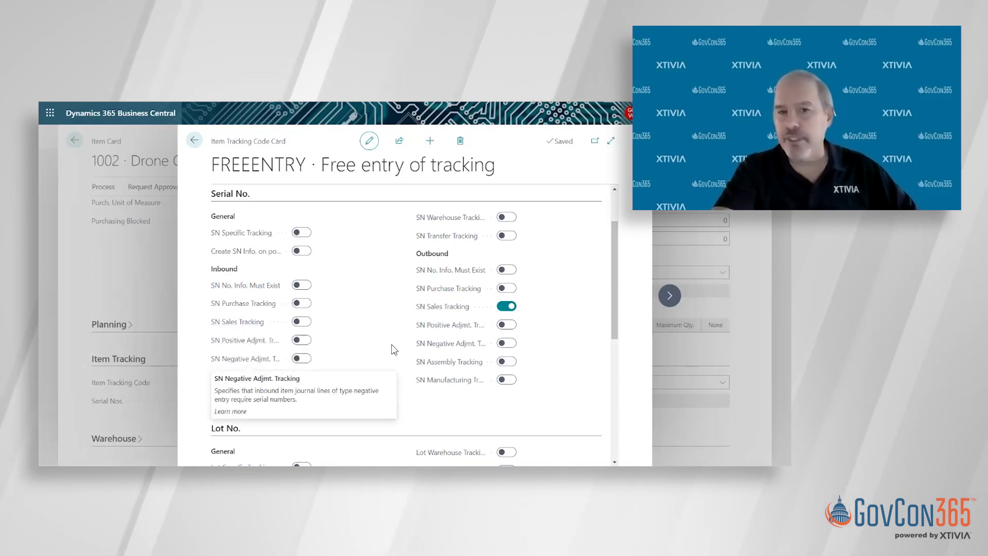
click(506, 307)
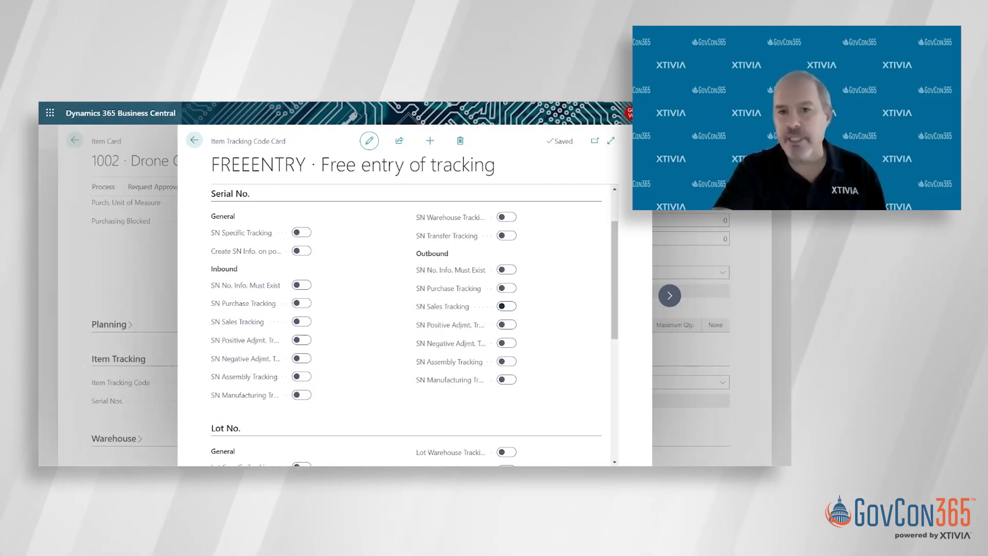
scroll(407, 324, down, 3)
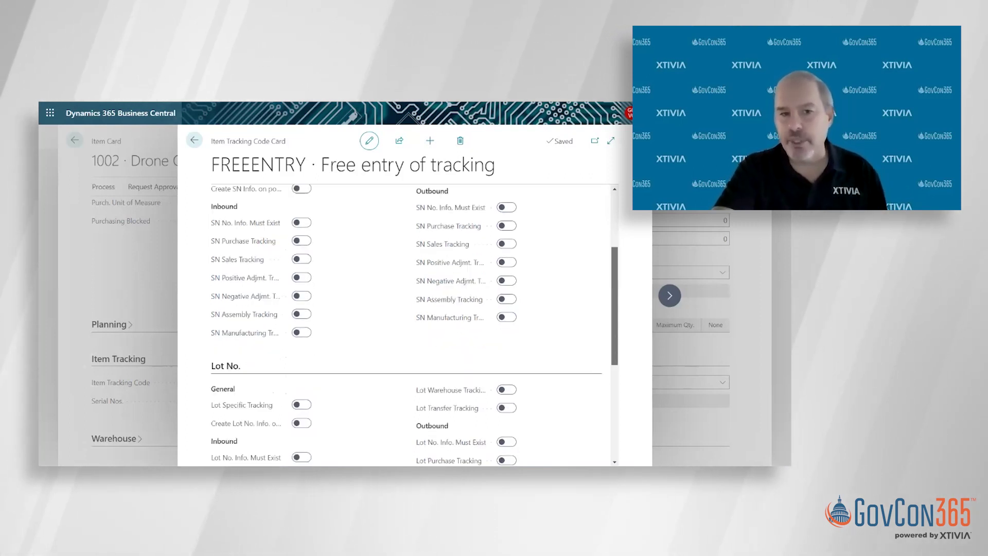
scroll(332, 299, down, 1)
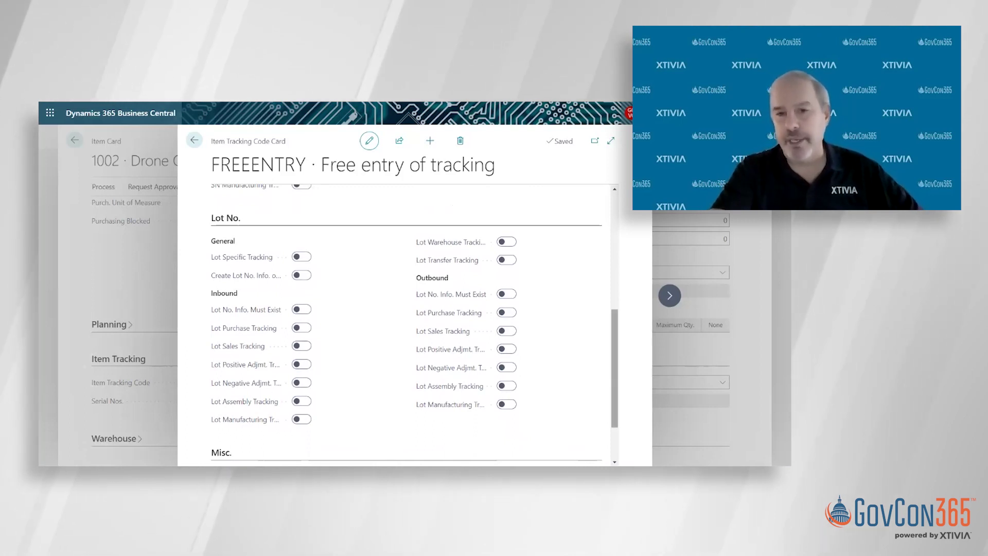
scroll(406, 325, down, 2)
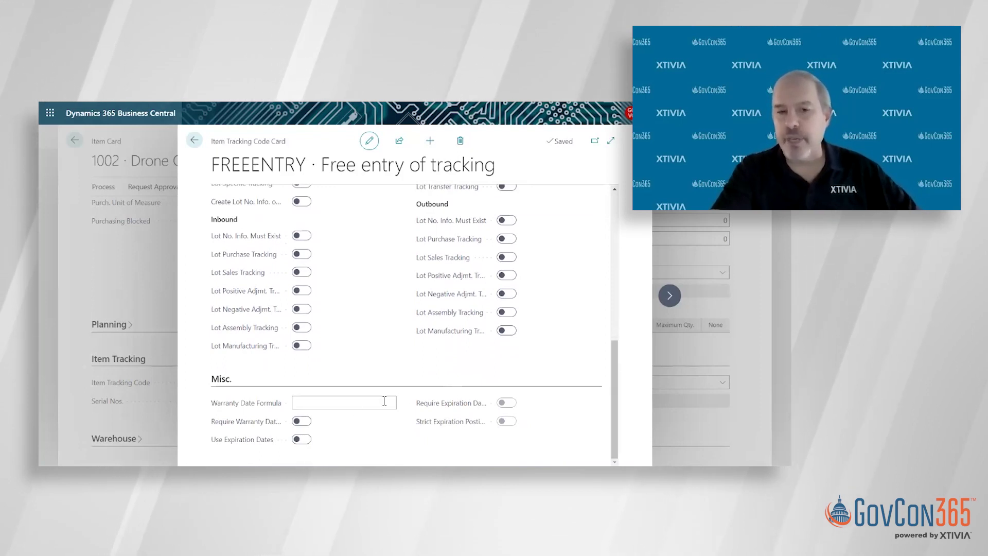
click(348, 406)
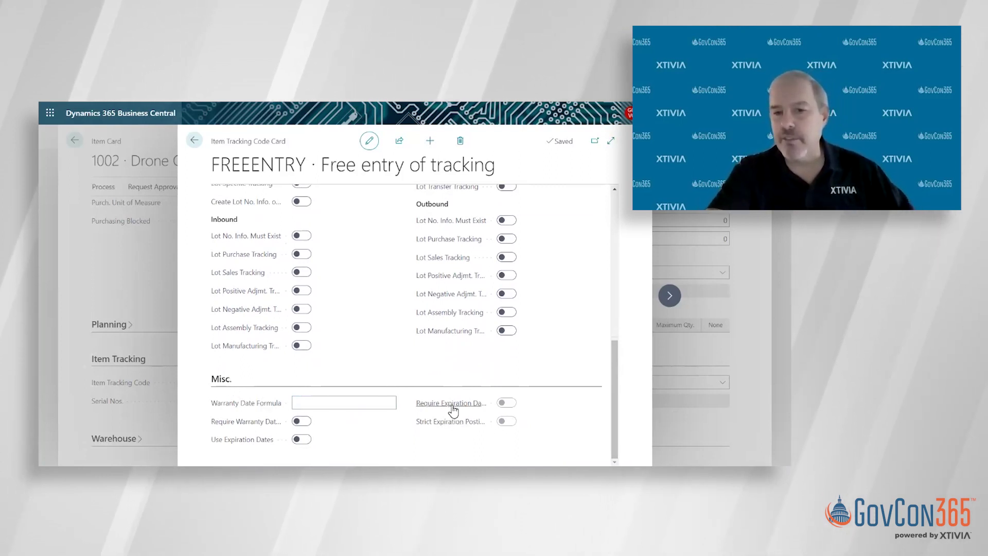
mouse_move(451, 406)
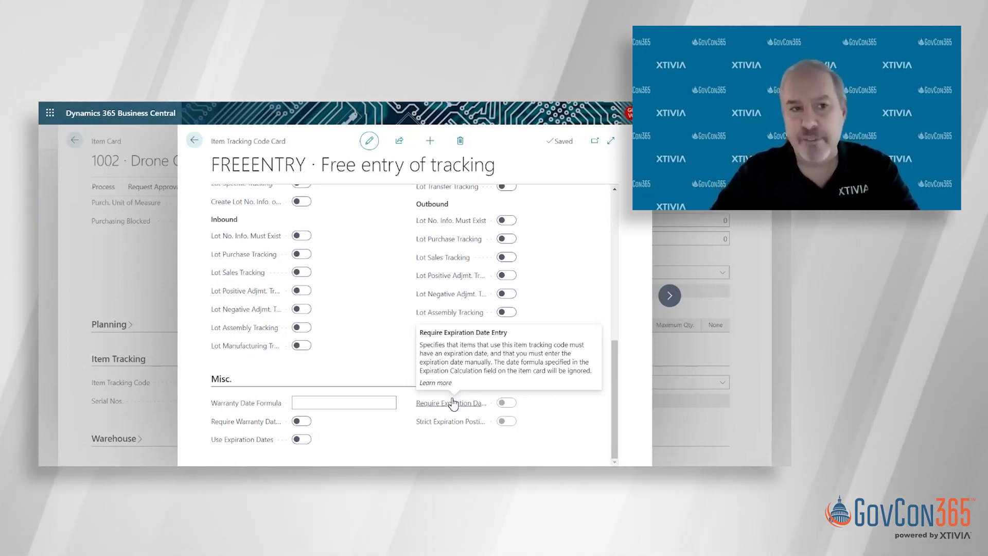
Step: Back out of the code lookup without choosing a code for the drone item, then open the Jobs list
click(194, 141)
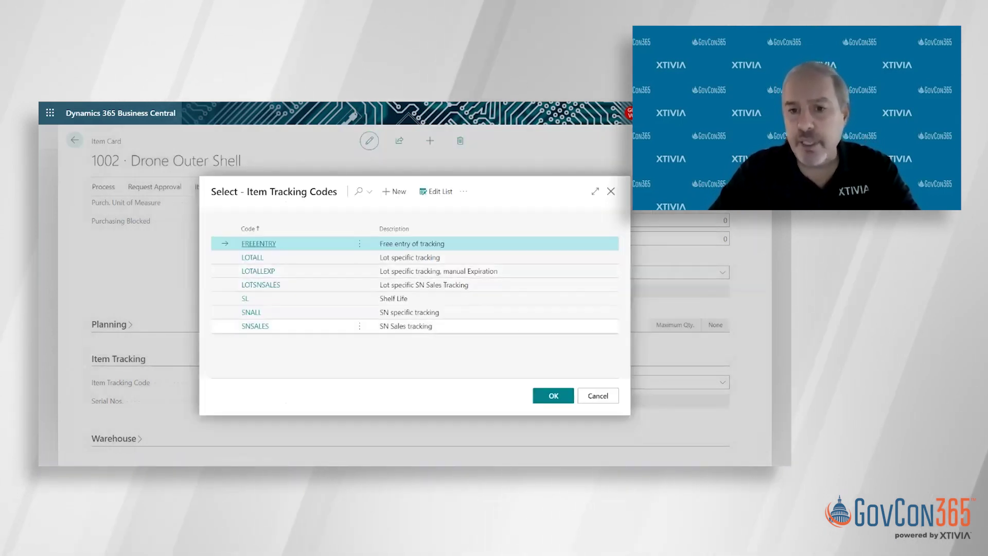
key(Escape)
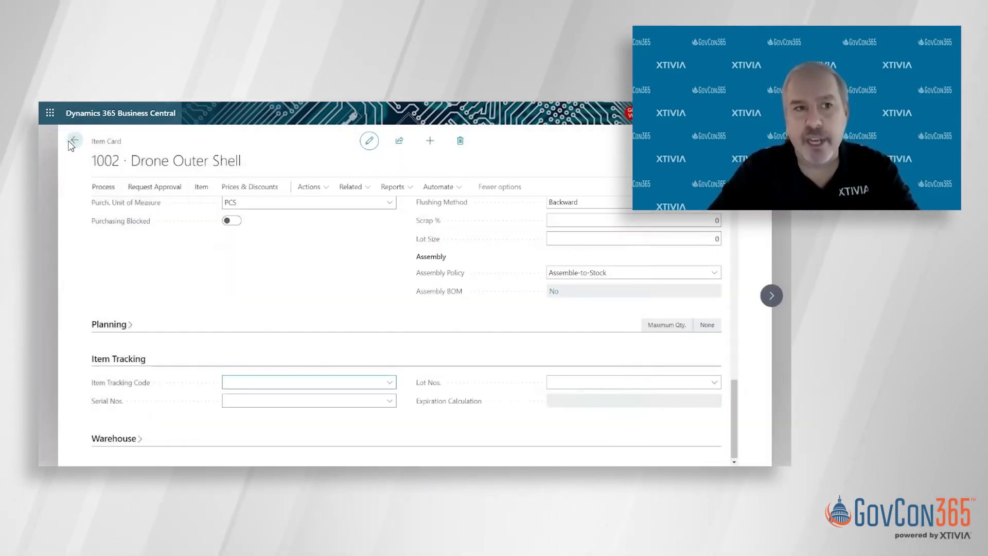
click(74, 141)
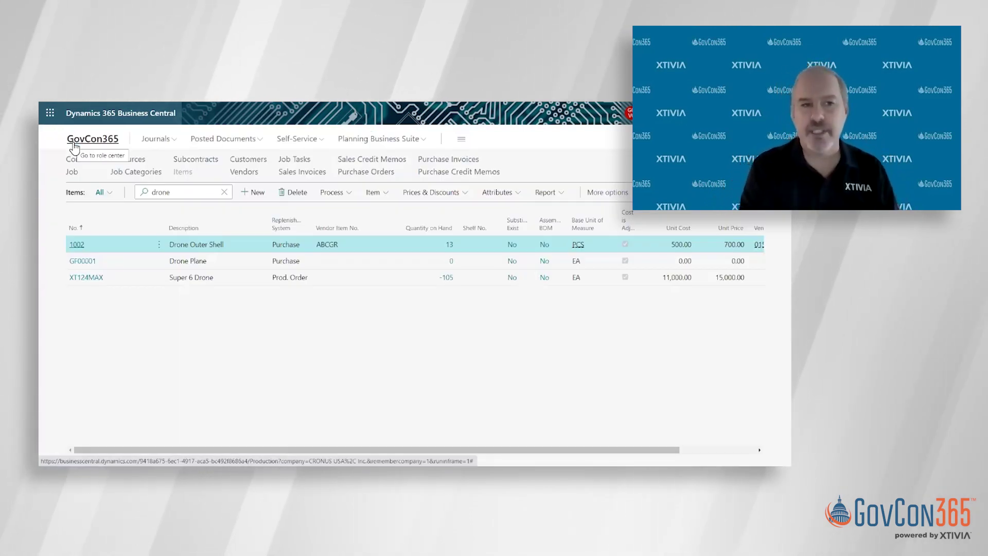
click(72, 172)
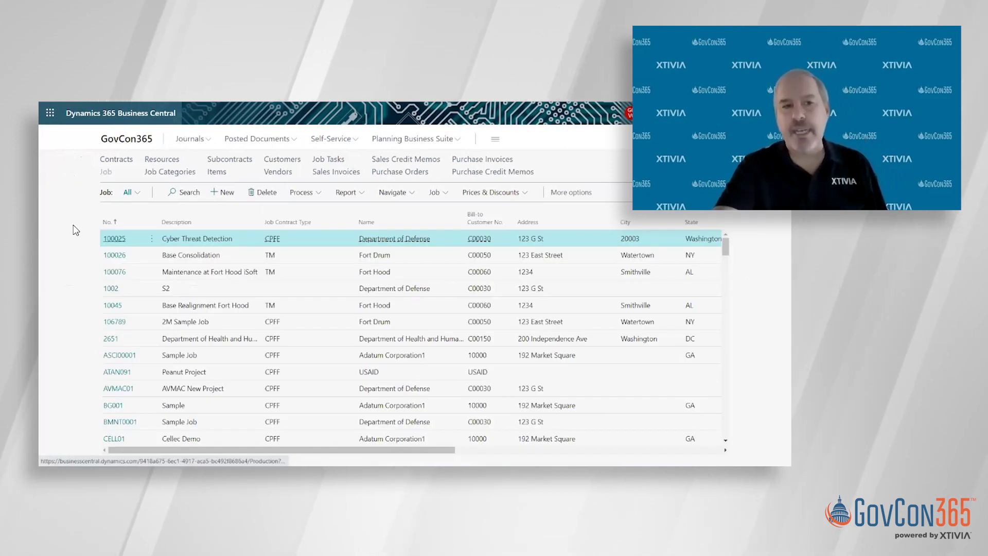
click(115, 238)
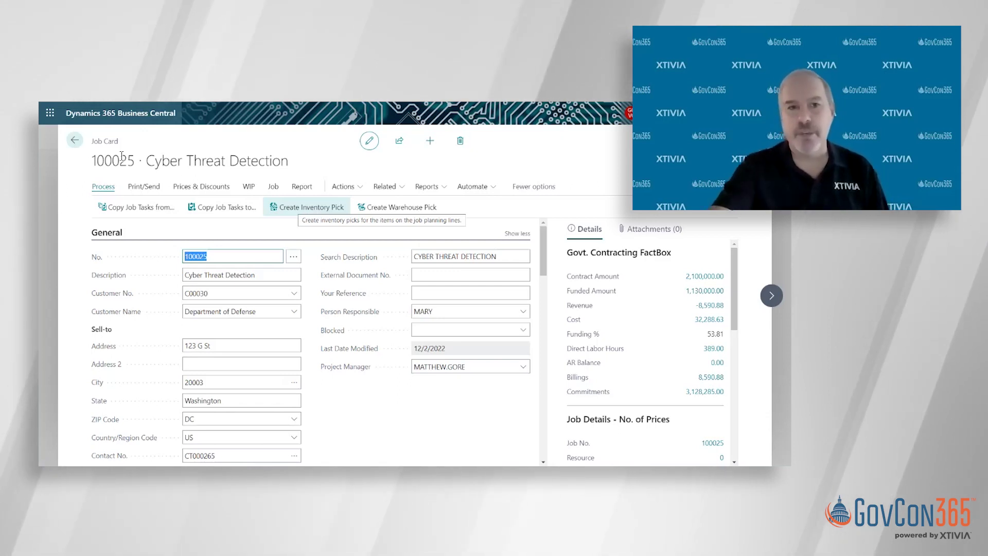
Step: Leave the job, go to Contracts, and open contract NNG15SD23B (SEWP V, NASA, 2018–2028)
click(78, 145)
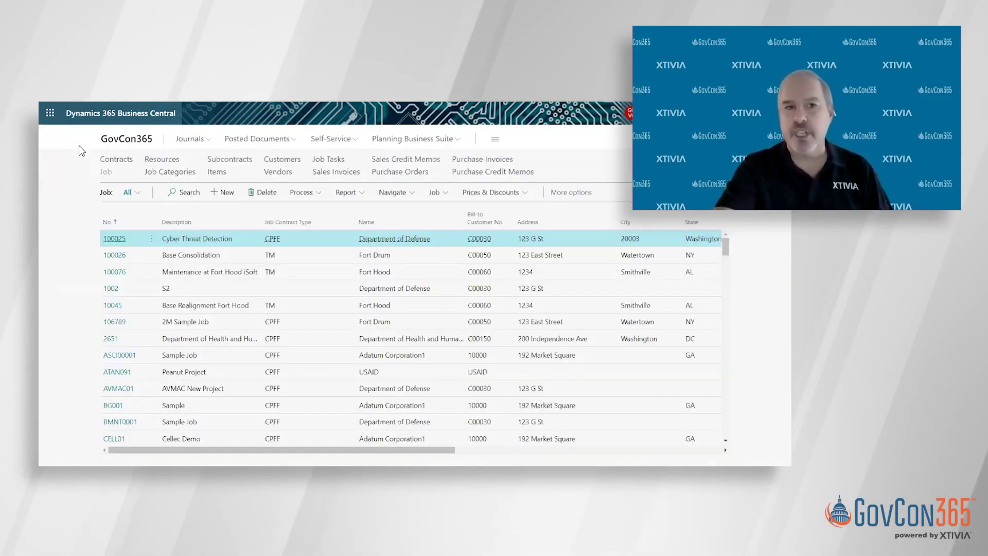
click(108, 162)
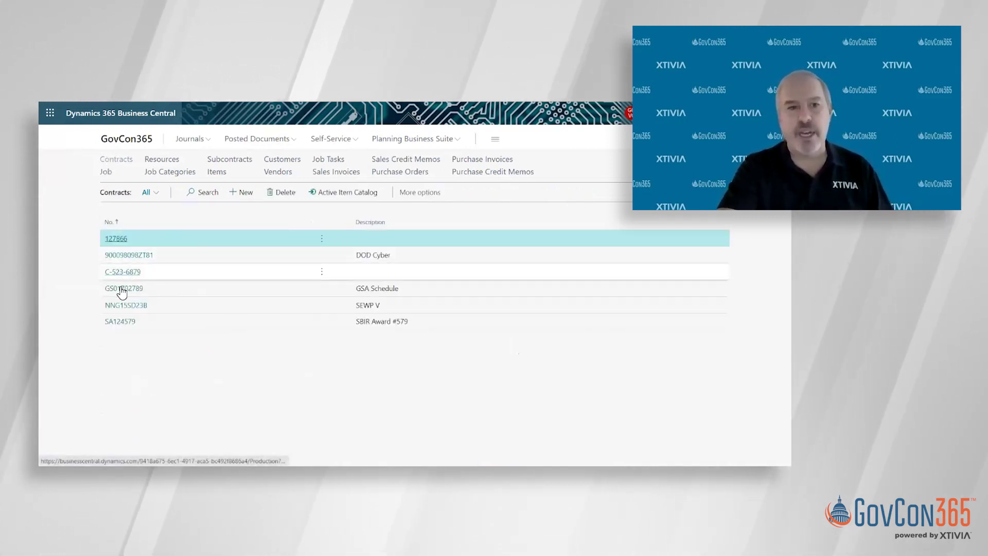
click(114, 306)
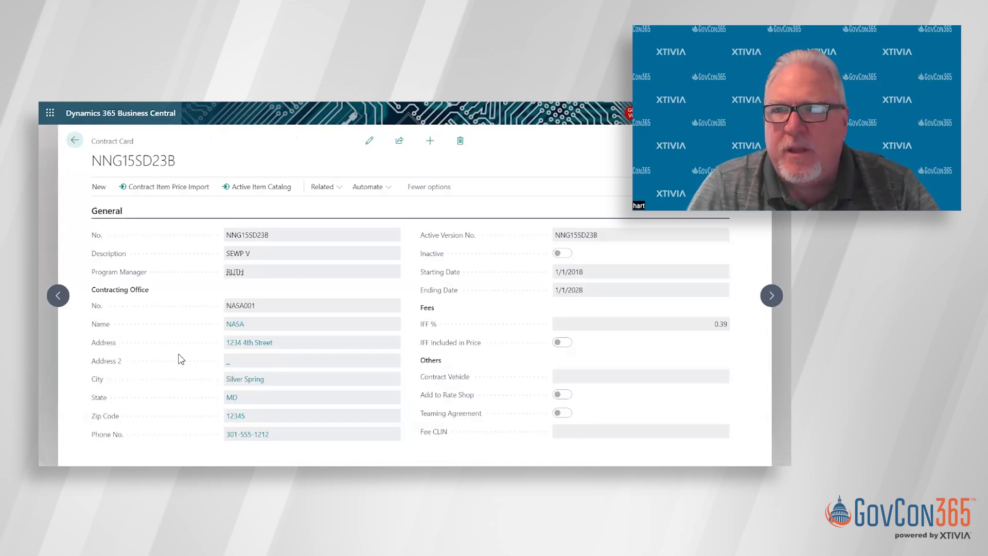
Step: Close contract NNG15SD23B and return to the Items list
click(74, 140)
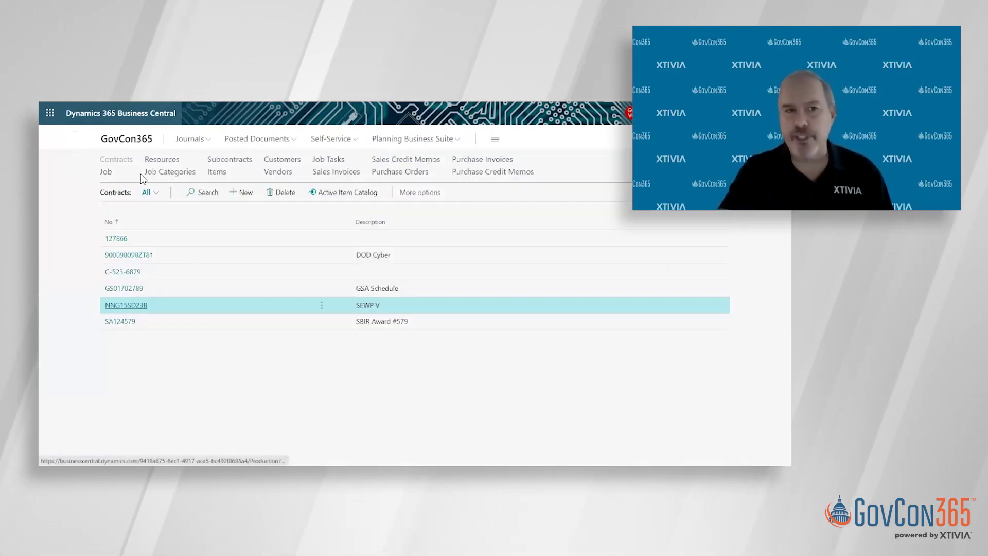
click(216, 172)
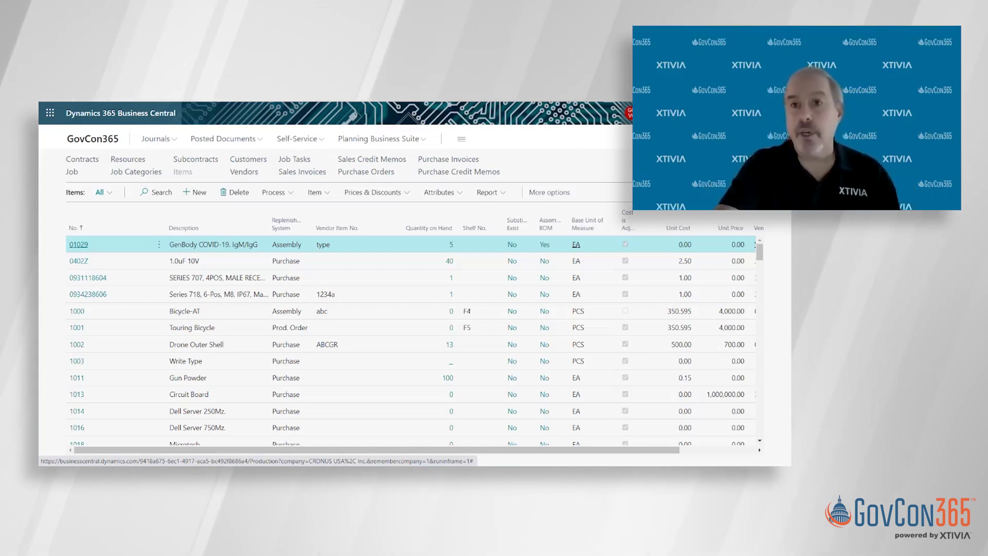
Step: Search Tell Me (Alt+Q) for 'sales quo' to locate the sales quote pages
key(alt+q)
text(sale)
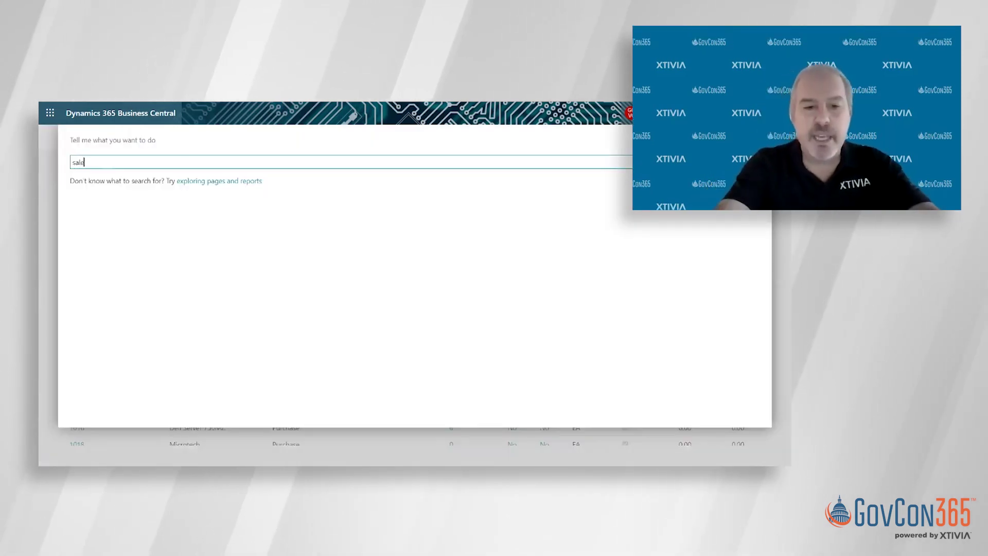
text(s qu)
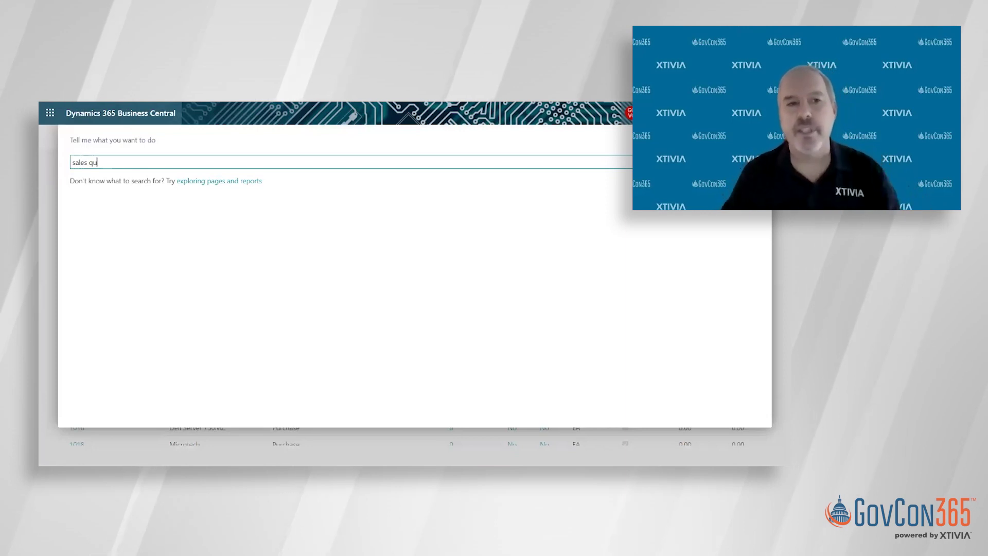
text(o)
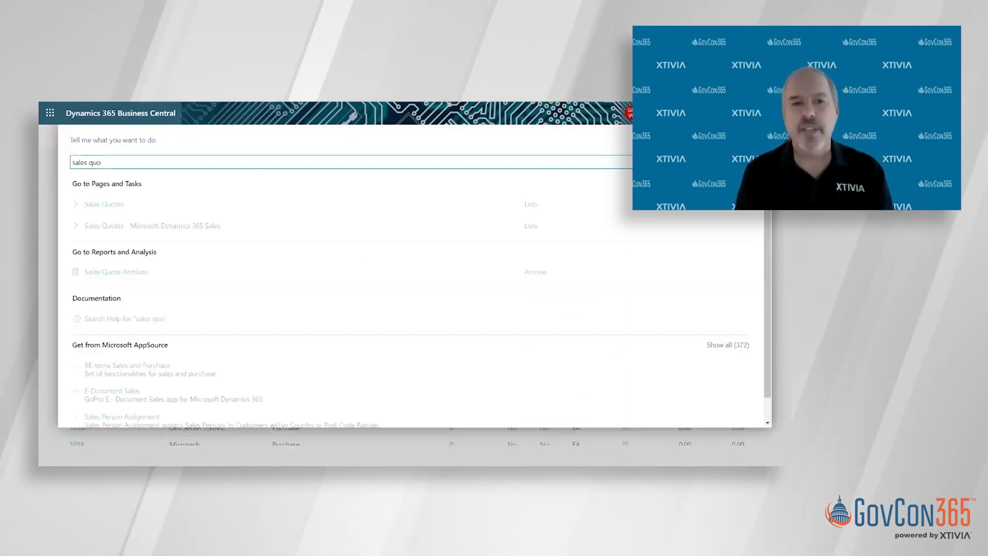